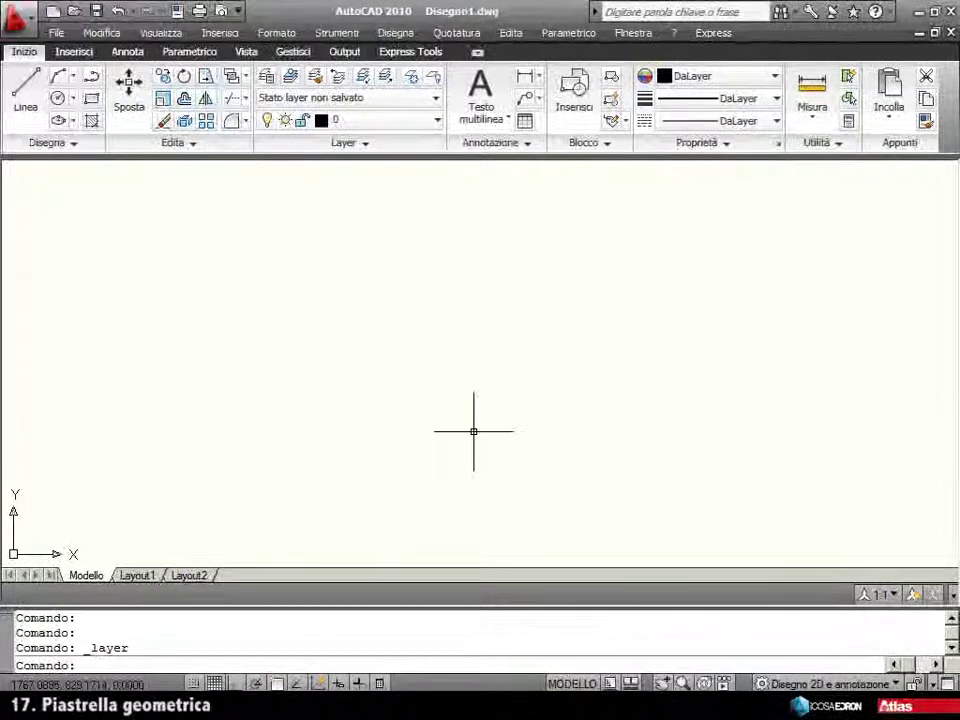
# Draw a 5×5 square using the opposite corner @5,5, then turn on object snap.
pyautogui.click(91, 97)
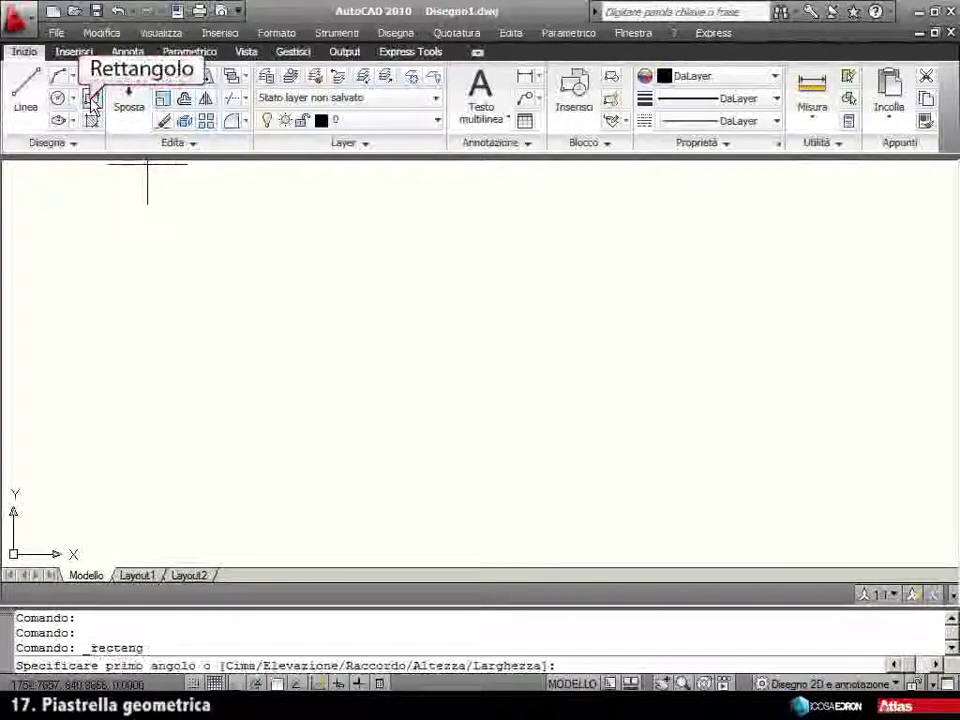
pyautogui.click(319, 460)
pyautogui.write('@')
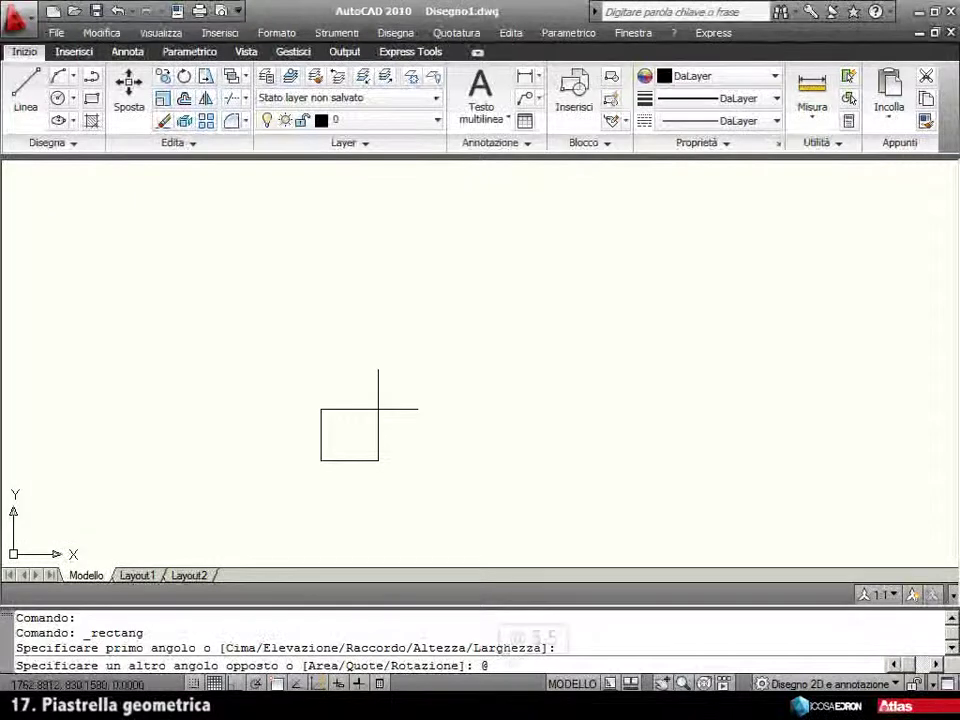
pyautogui.write('5,5')
pyautogui.press('Return')
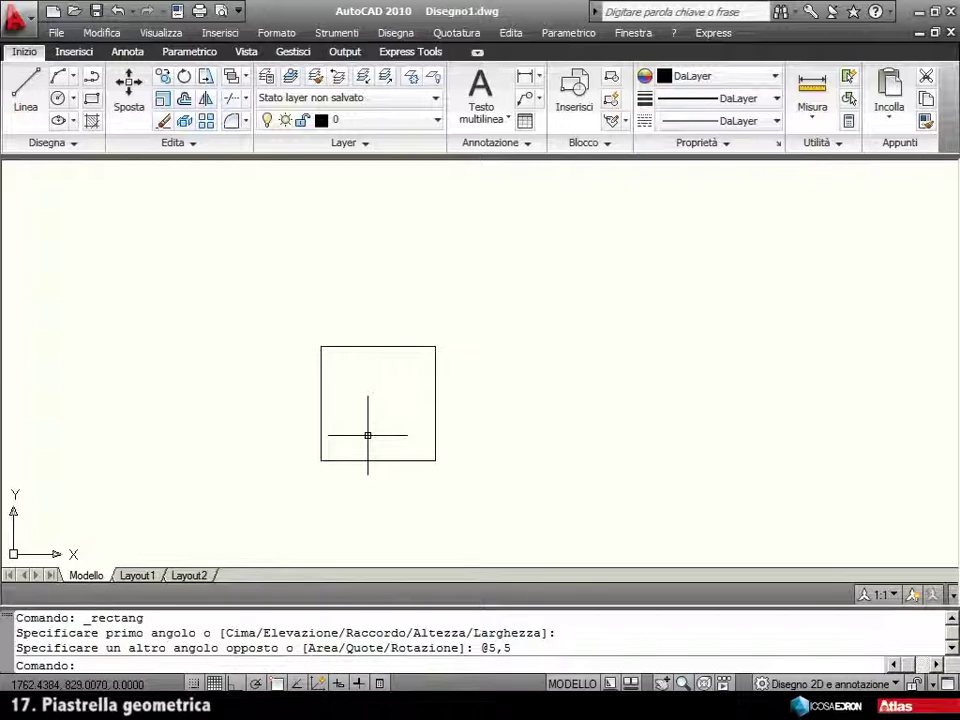
pyautogui.click(277, 683)
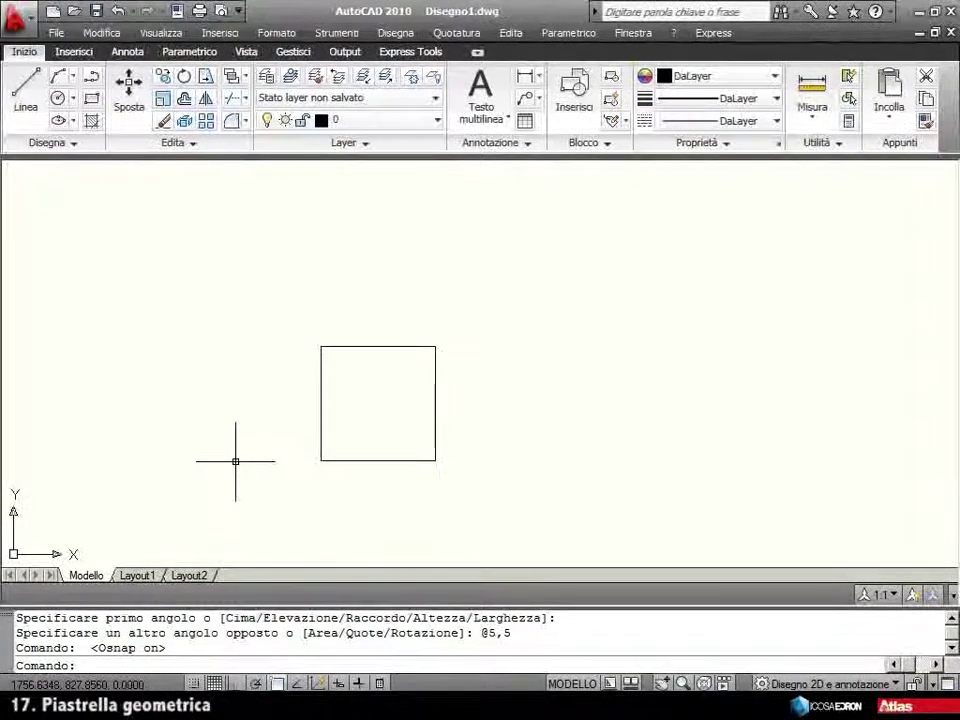
# Draw circles at the top-left and bottom-right corners, each with radius reaching the adjacent edge midpoint.
pyautogui.click(57, 102)
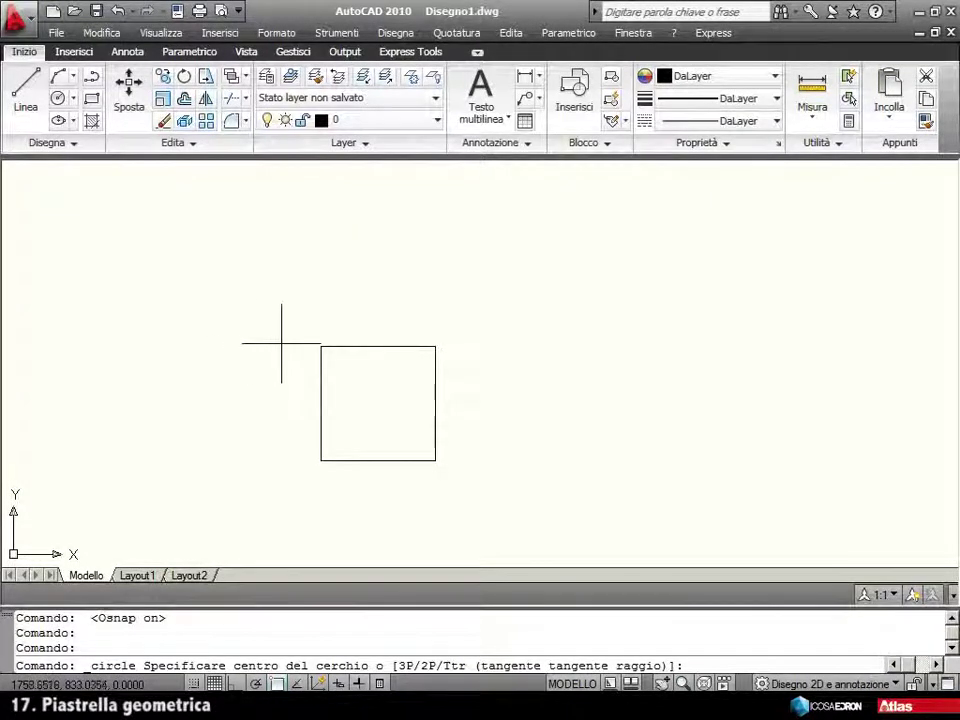
pyautogui.click(321, 346)
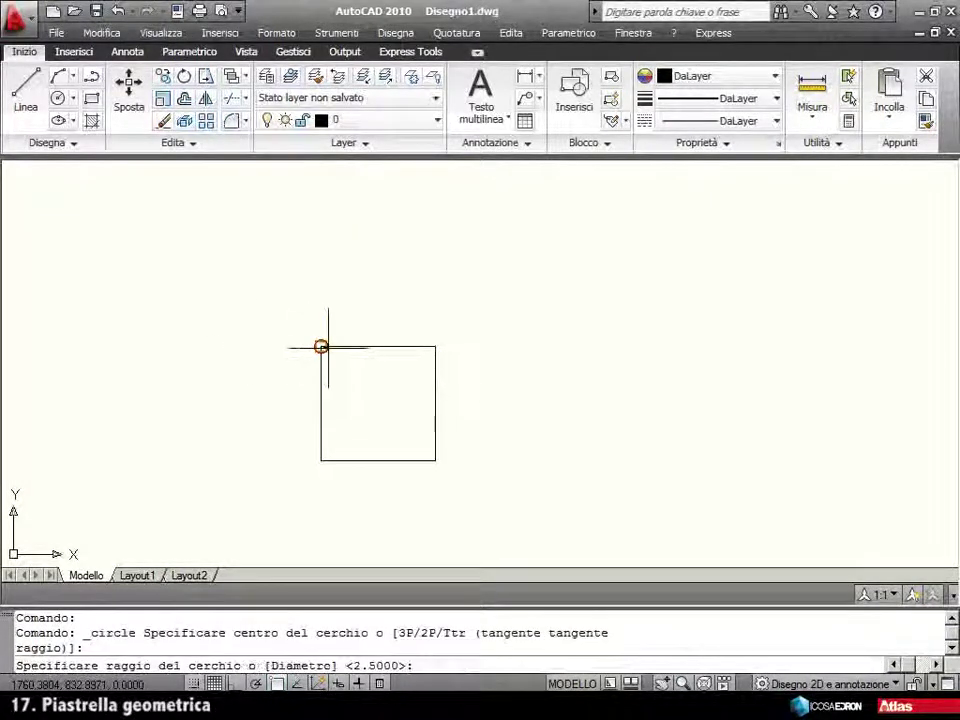
pyautogui.click(379, 346)
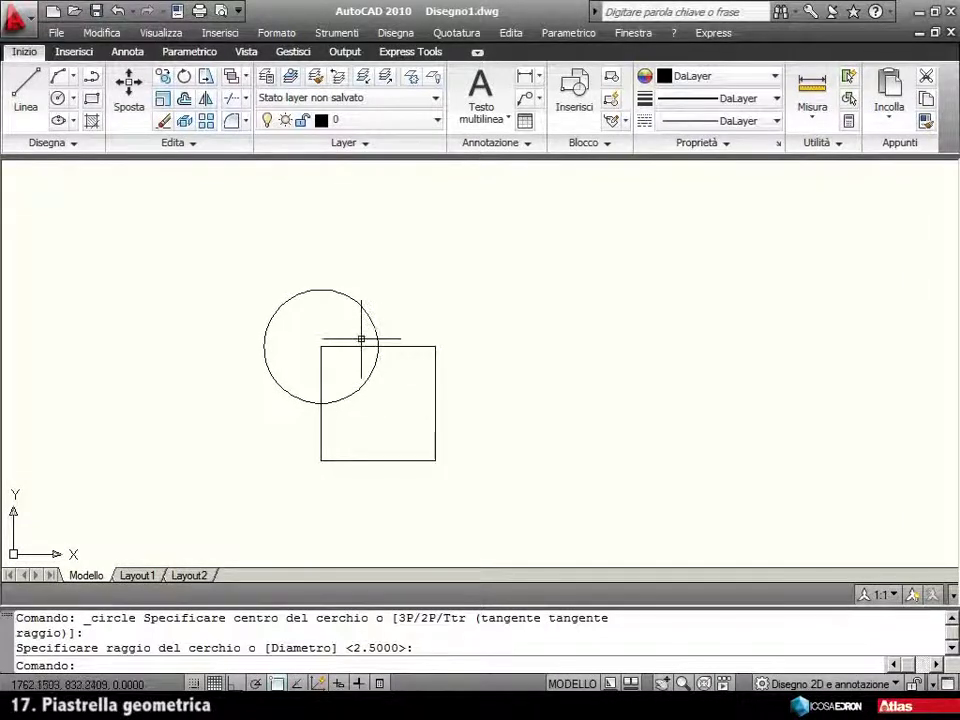
pyautogui.click(59, 97)
pyautogui.click(437, 459)
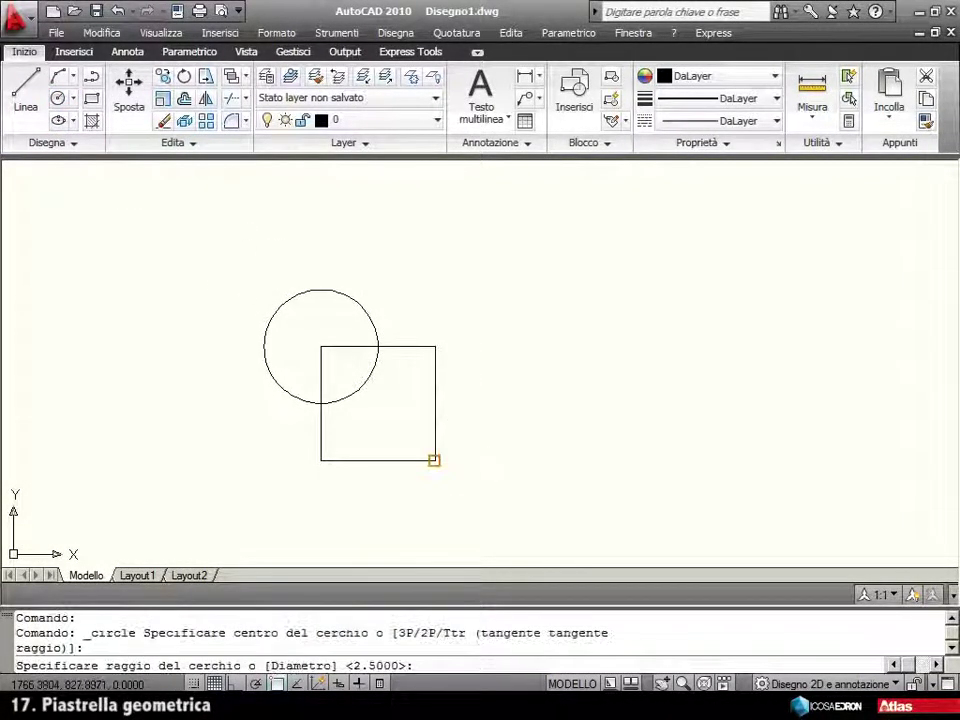
pyautogui.click(378, 460)
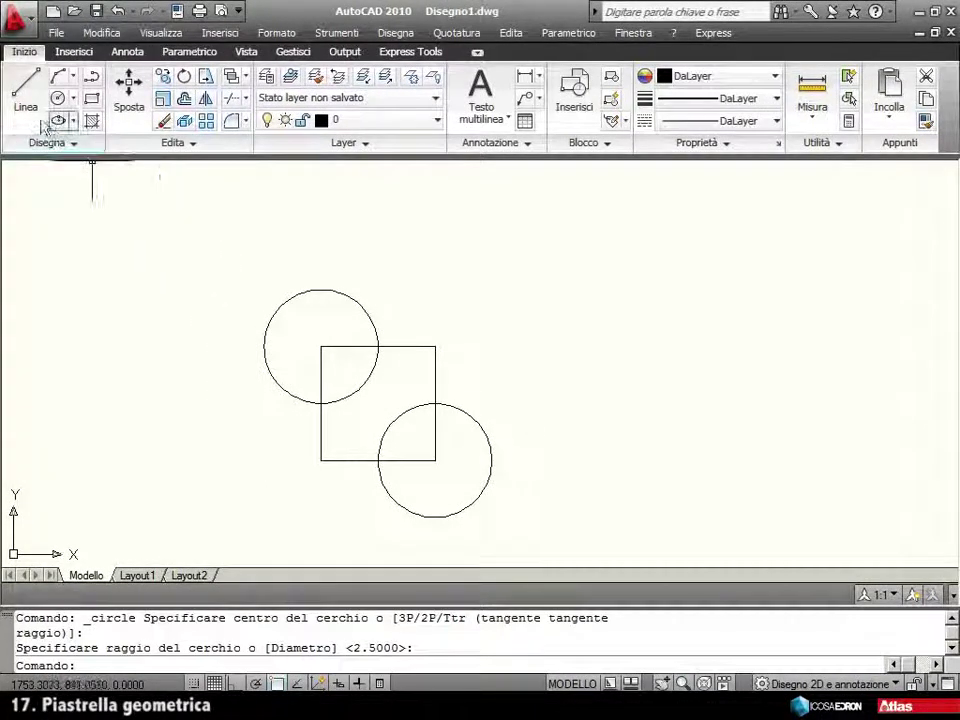
# Draw diagonals from the top-edge midpoint to the right-edge midpoint and from the bottom-edge midpoint to the left-edge midpoint.
pyautogui.click(25, 90)
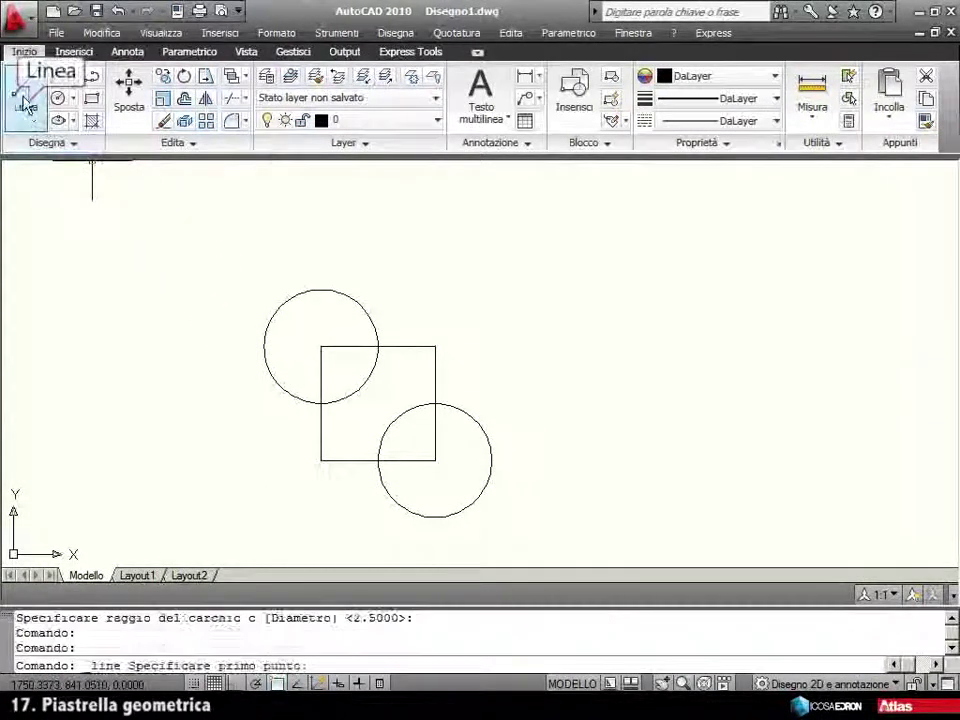
pyautogui.click(378, 346)
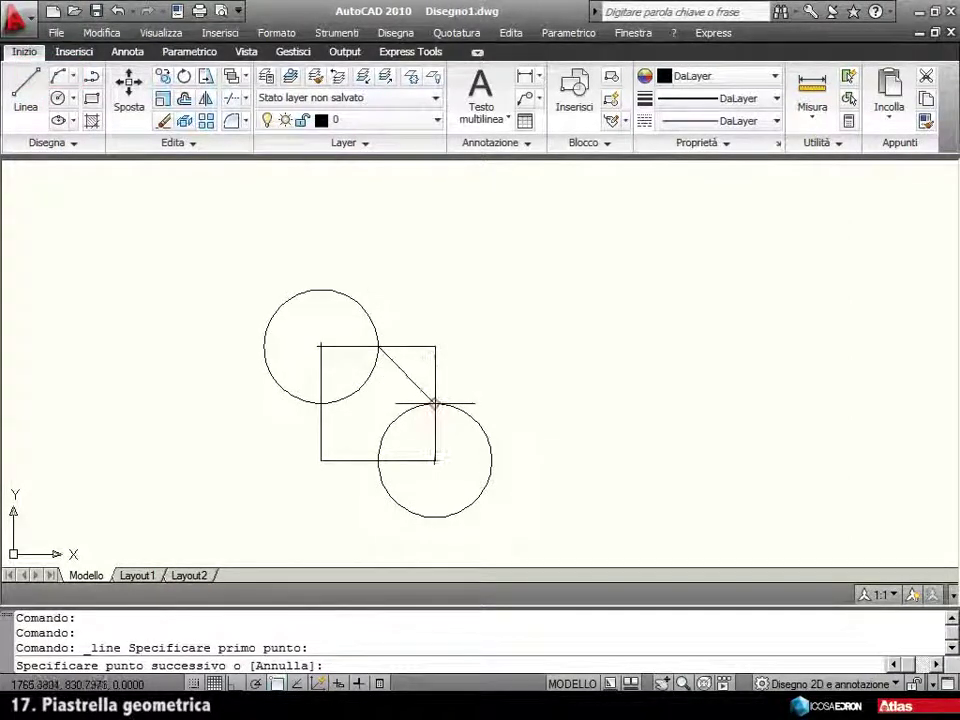
pyautogui.click(434, 402)
pyautogui.press('Return')
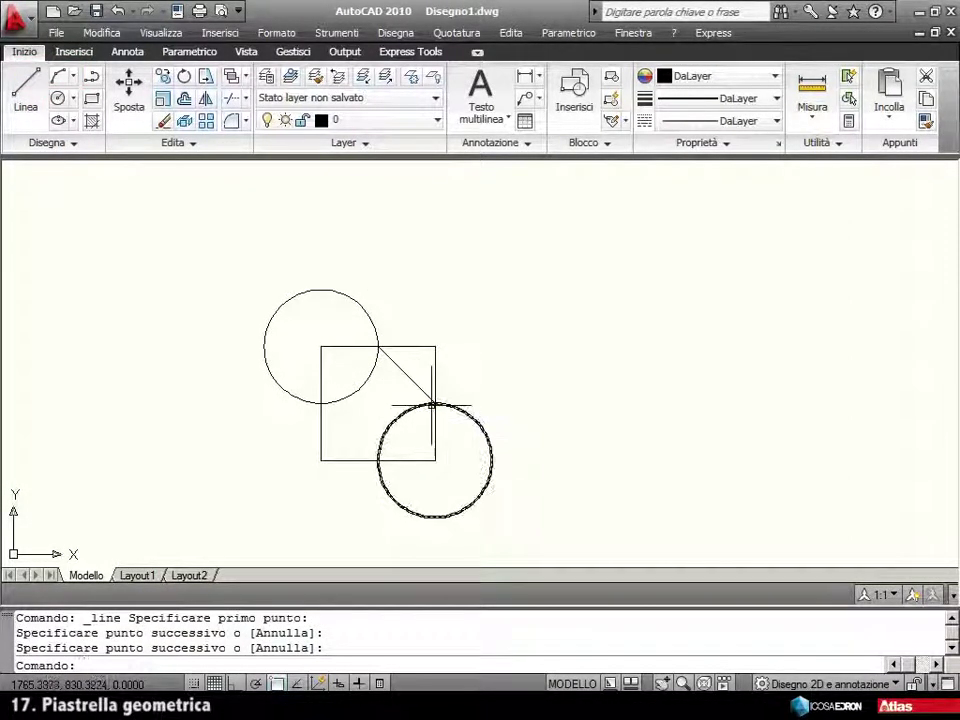
pyautogui.press('Return')
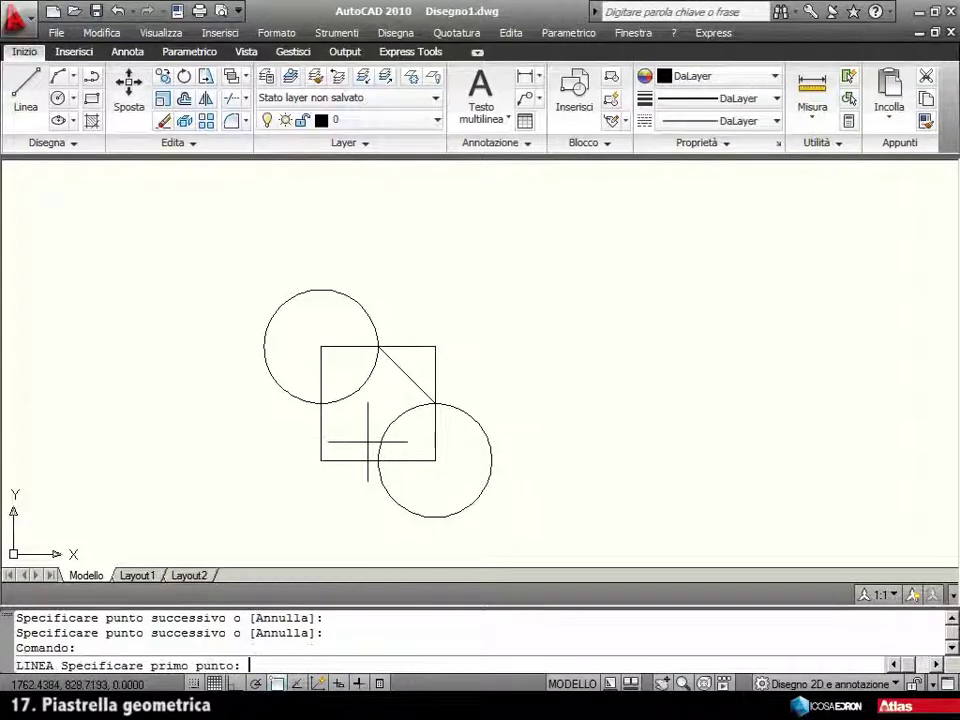
pyautogui.click(378, 459)
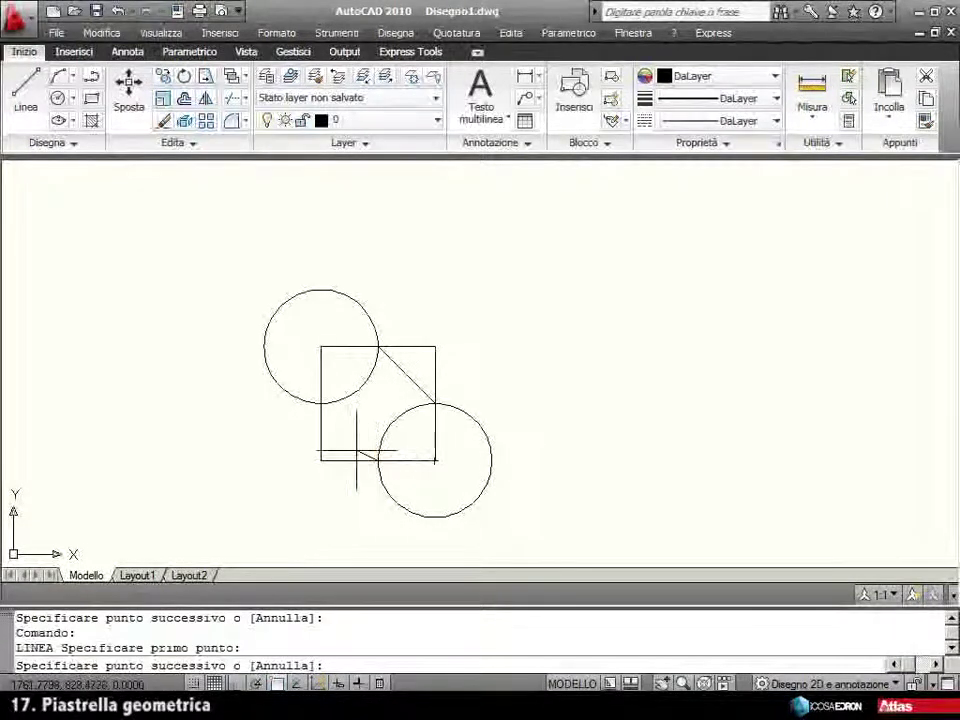
pyautogui.click(320, 403)
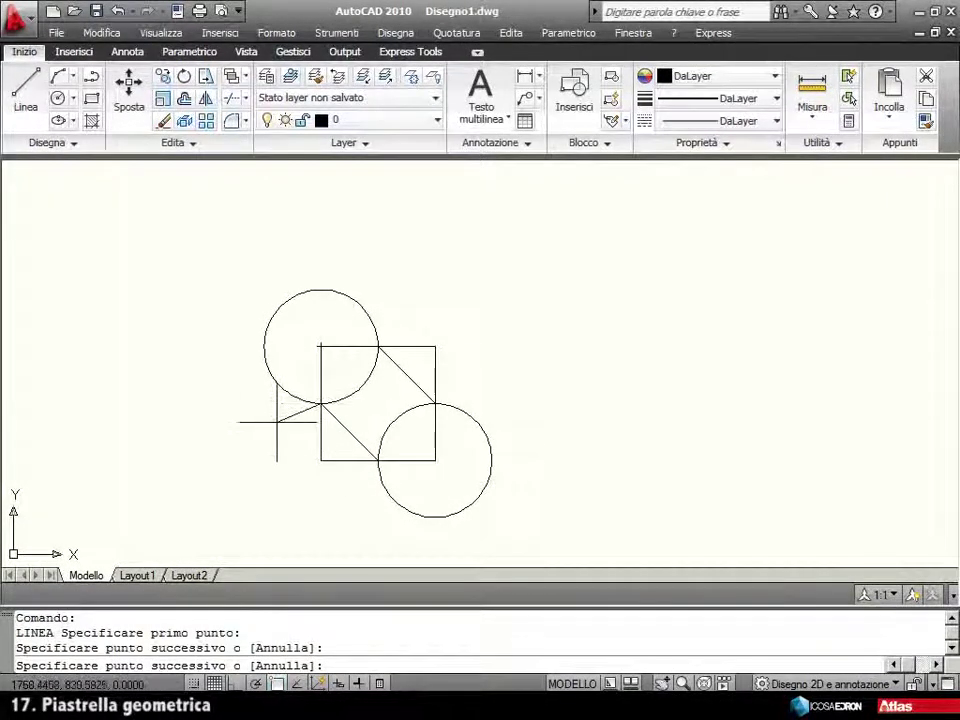
pyautogui.press('Return')
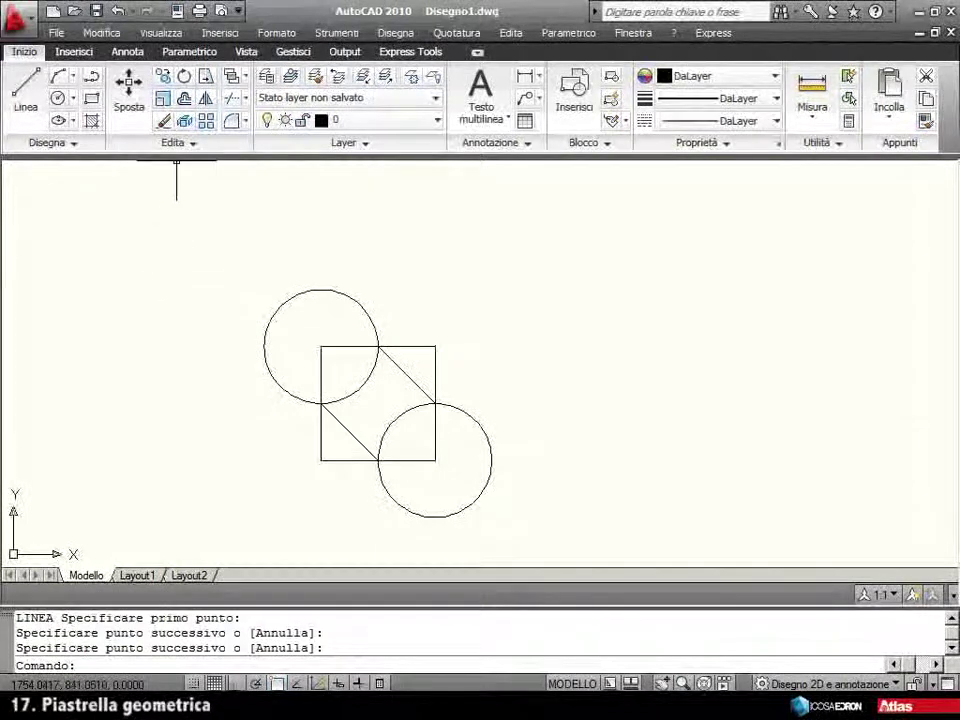
# Trim the circles against each other and the square, cutting away their parts outside the square.
pyautogui.click(228, 100)
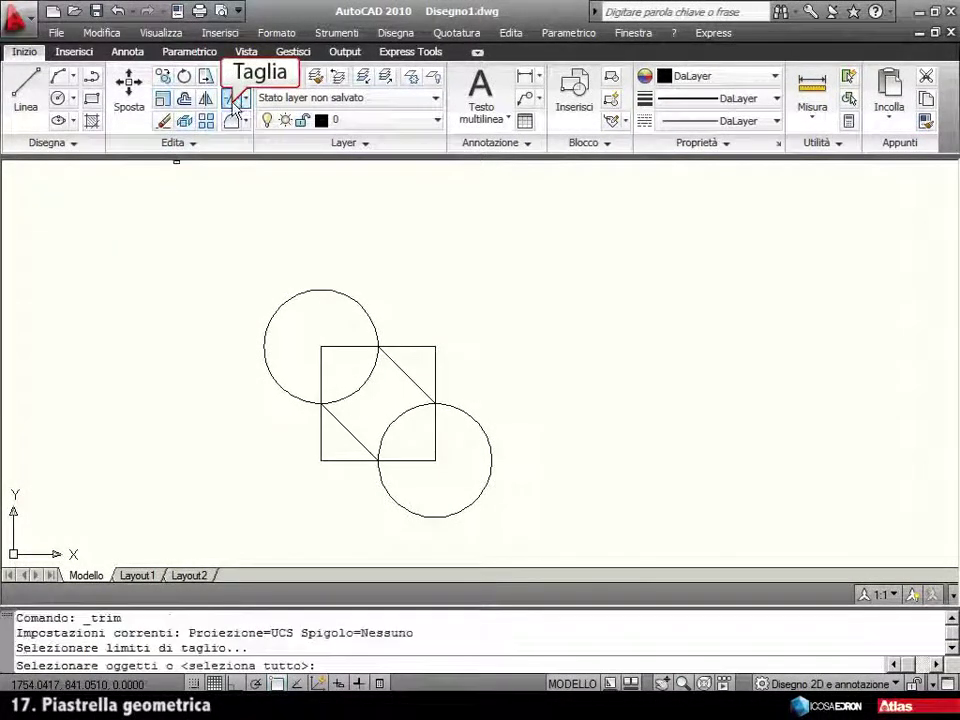
pyautogui.click(370, 326)
pyautogui.click(346, 345)
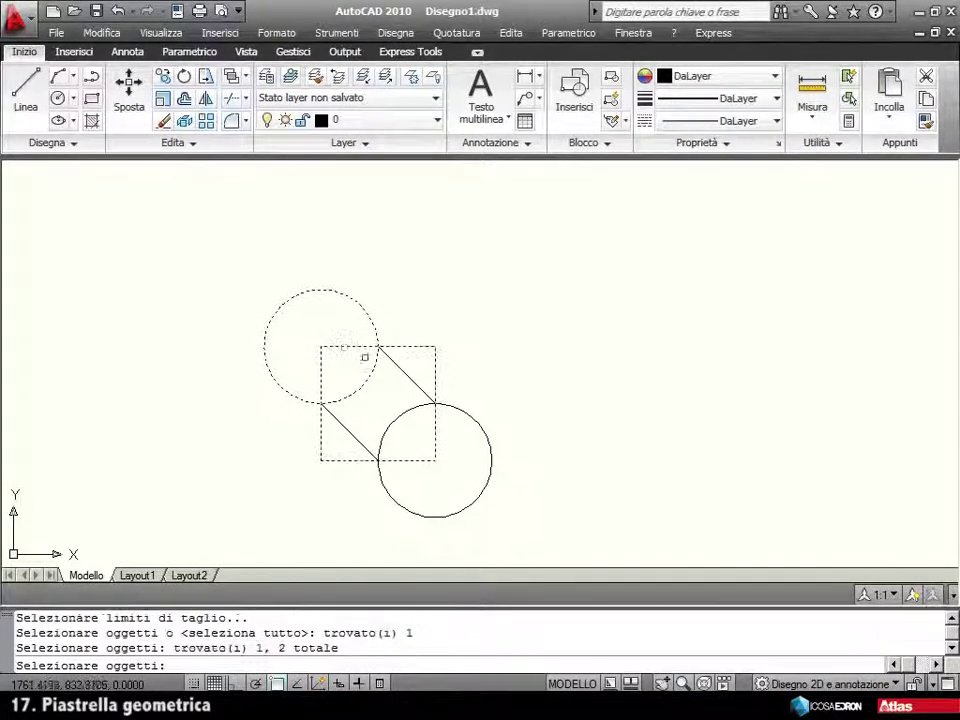
pyautogui.click(395, 417)
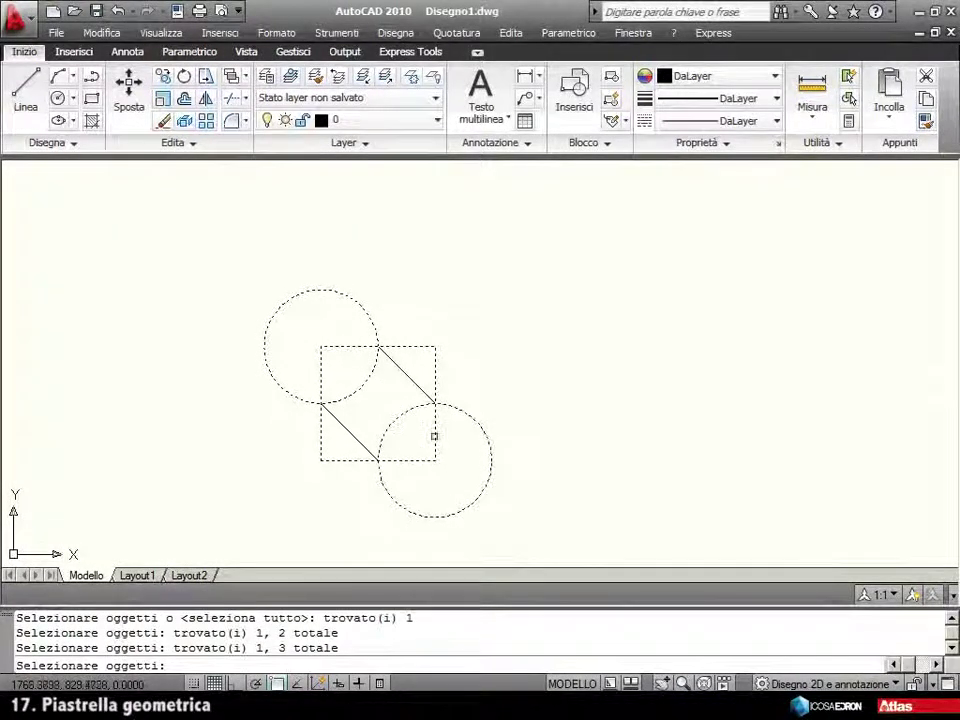
pyautogui.press('Return')
pyautogui.click(488, 435)
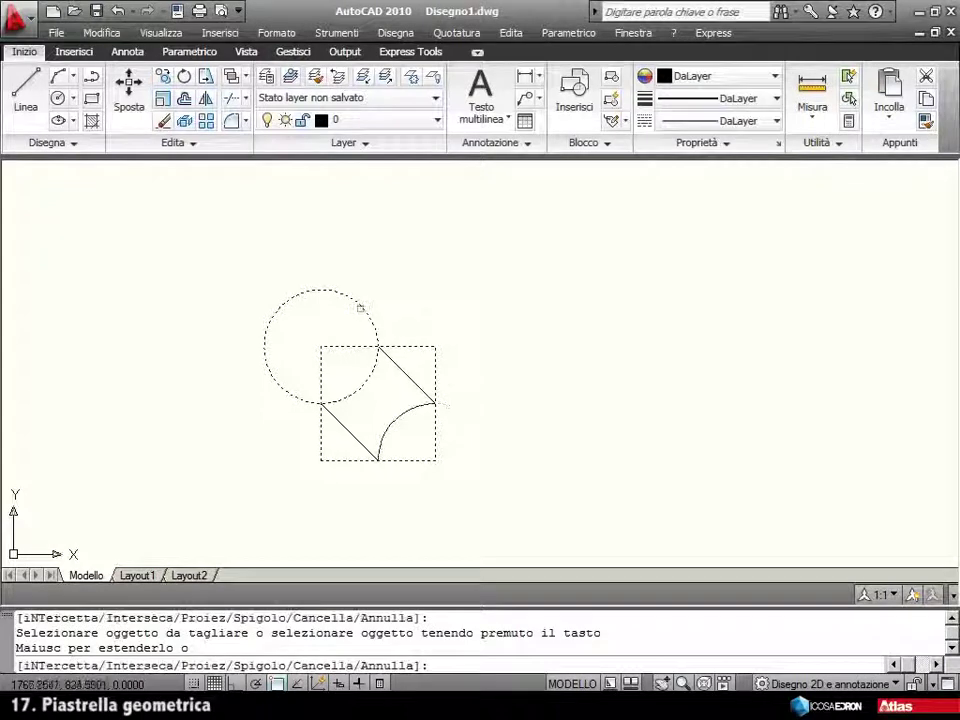
pyautogui.click(360, 308)
pyautogui.press('Return')
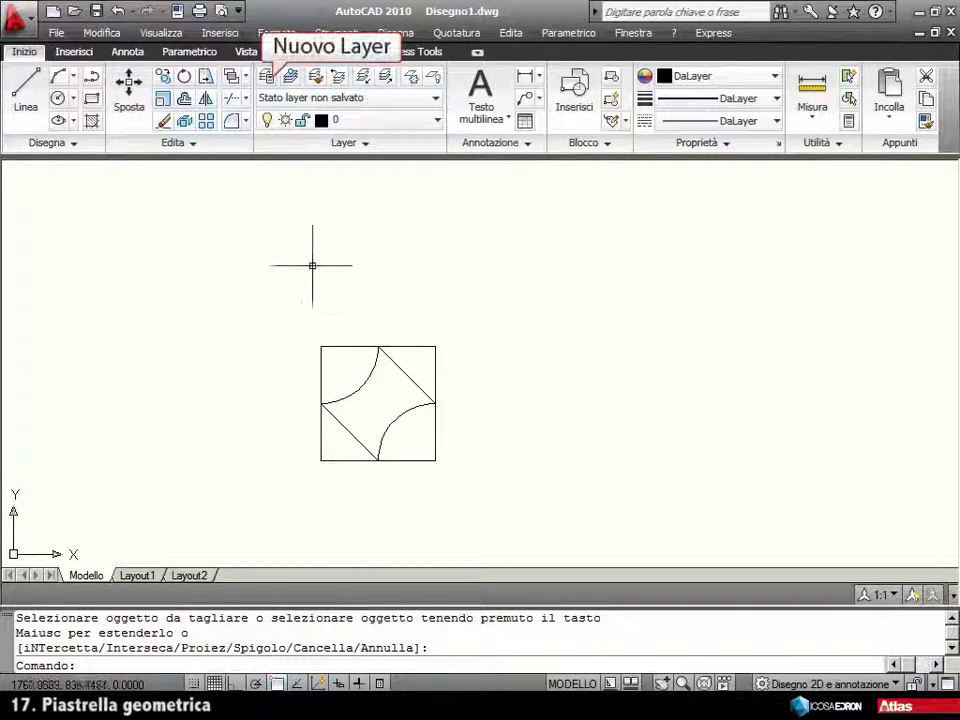
# Create layer 'riempimento giallo' with colour yellow.
pyautogui.click(266, 76)
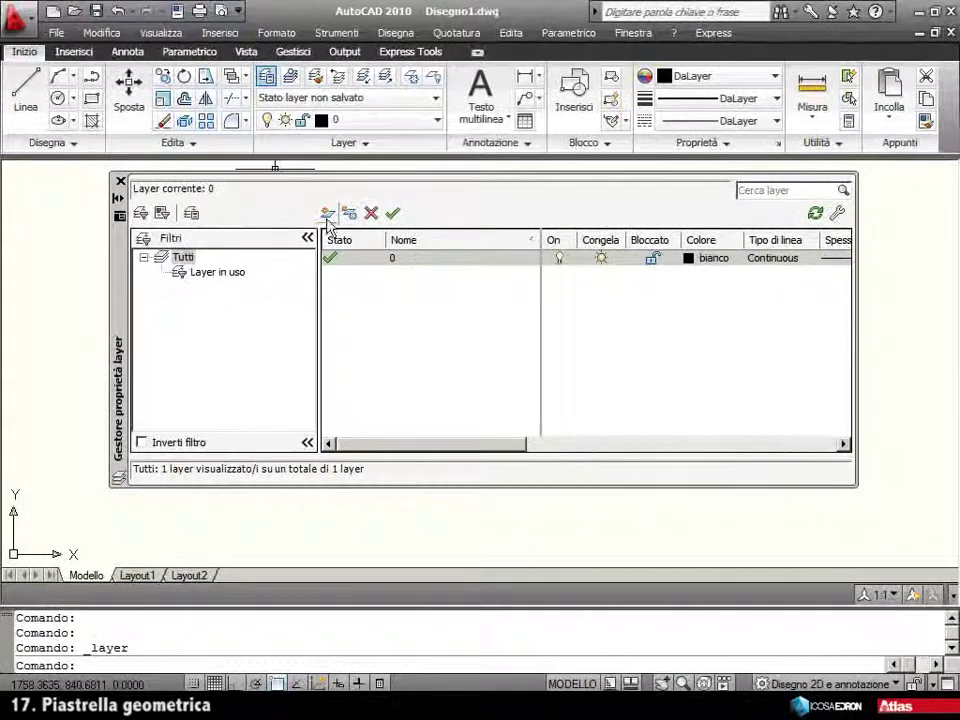
pyautogui.click(327, 213)
pyautogui.write('r')
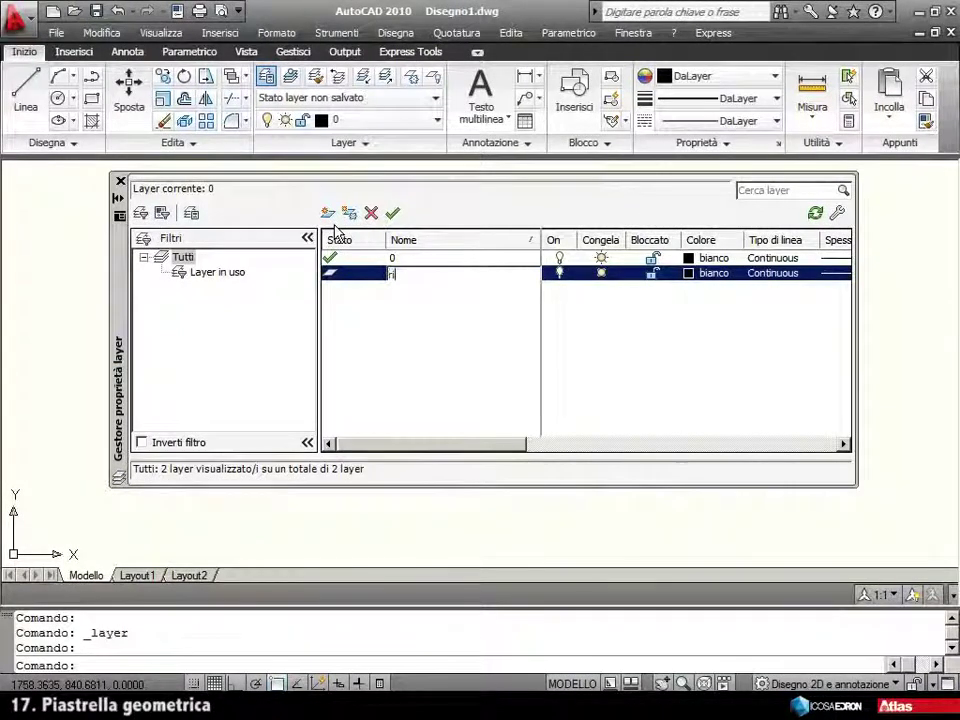
pyautogui.write('iempiment')
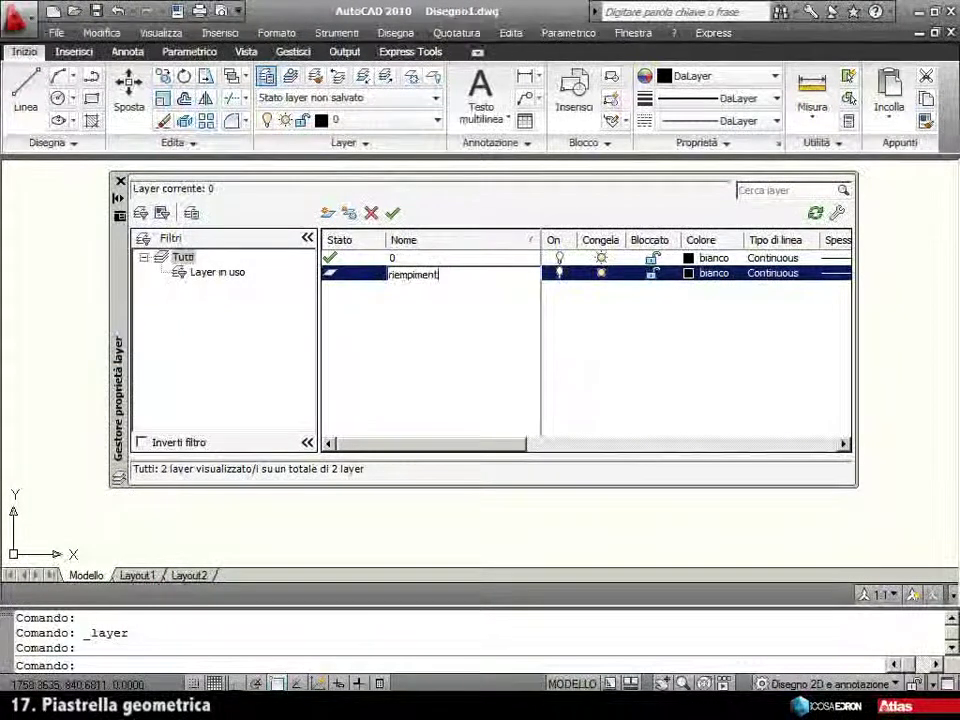
pyautogui.write('o g')
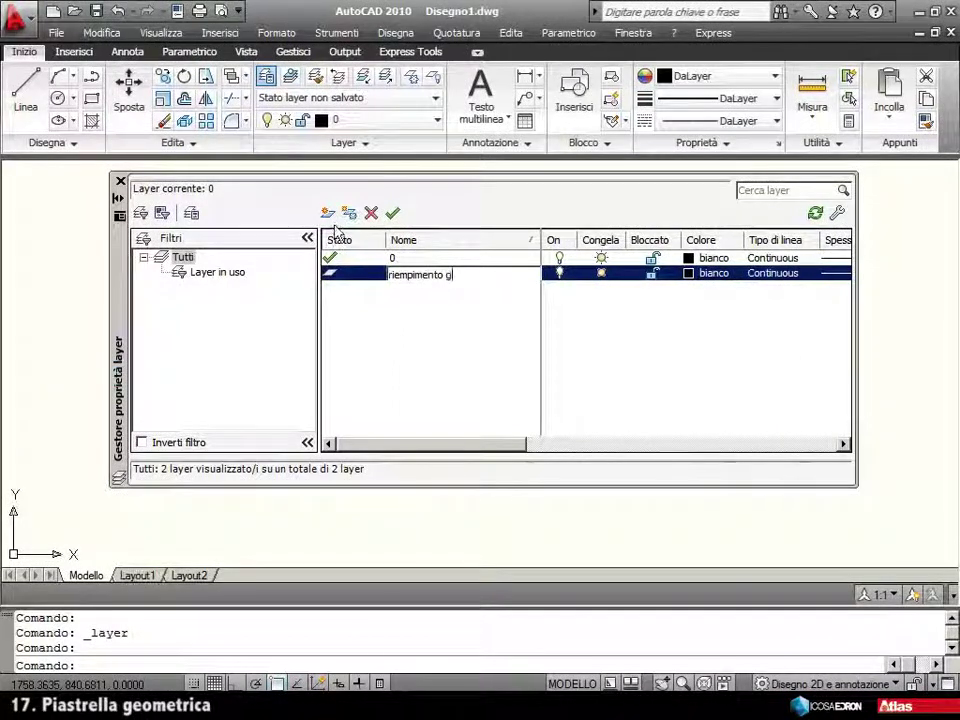
pyautogui.write('iallo')
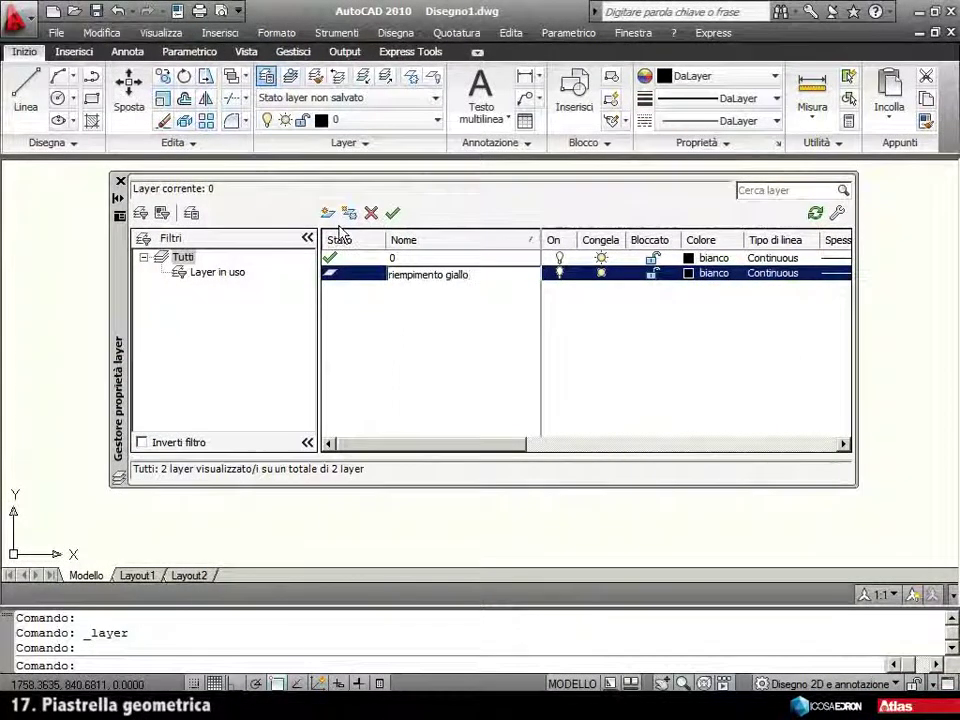
pyautogui.click(426, 316)
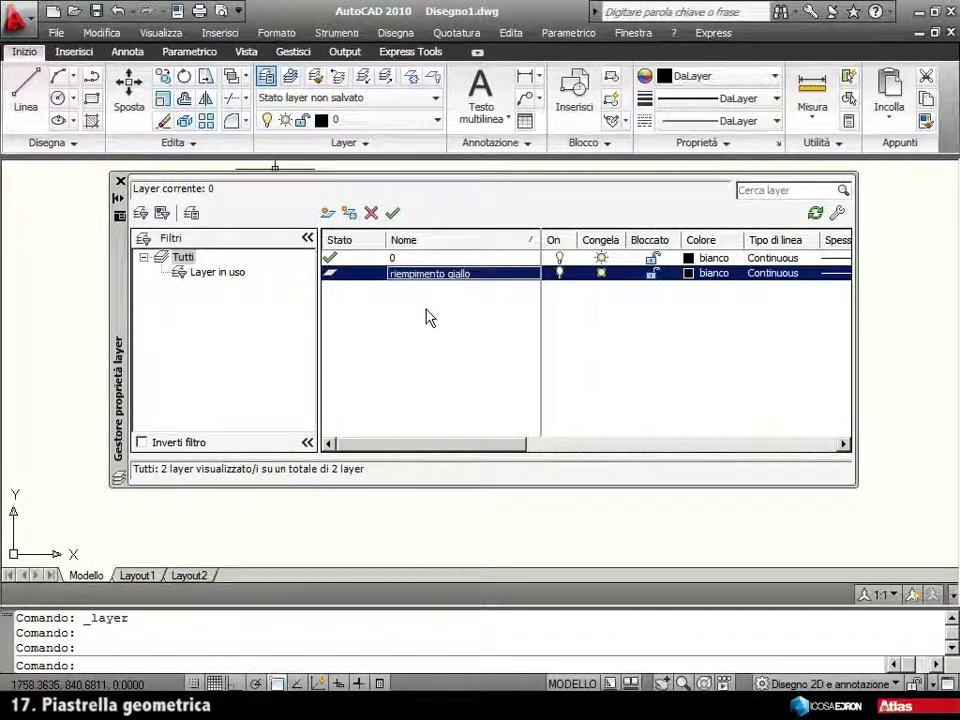
pyautogui.click(688, 273)
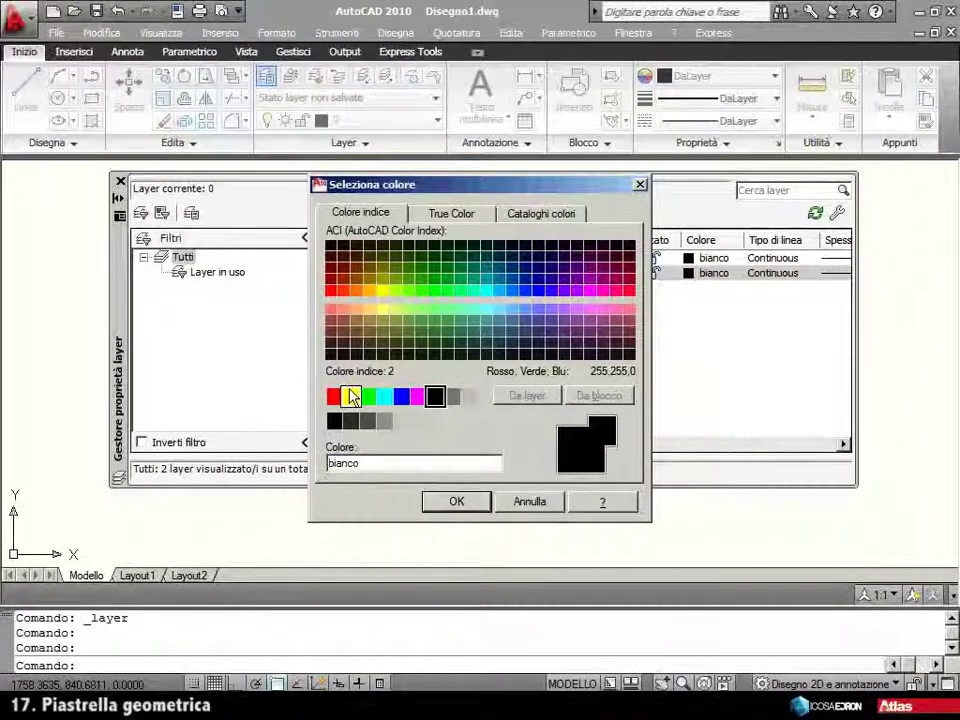
pyautogui.click(351, 397)
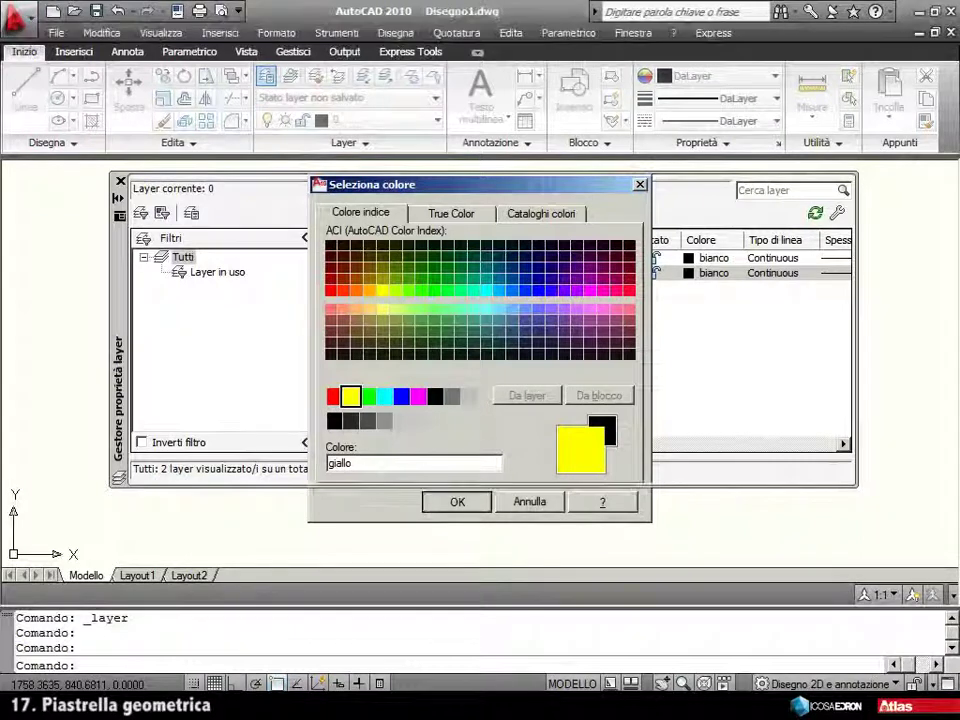
pyautogui.click(457, 502)
# Create layer 'riempimento rosso' with colour red.
pyautogui.click(327, 214)
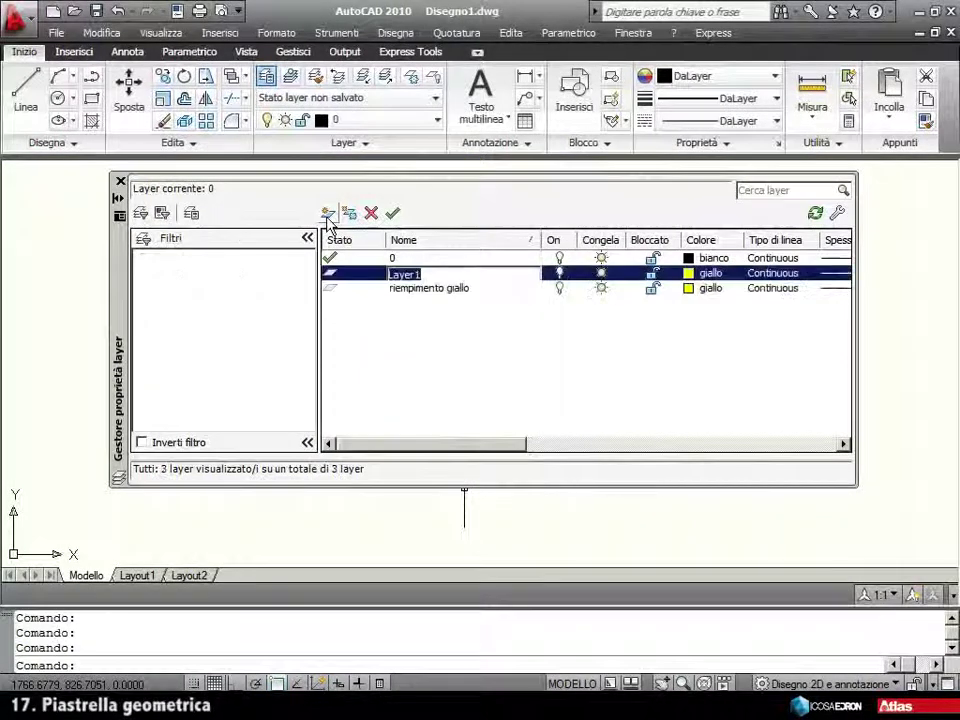
pyautogui.write('riemp')
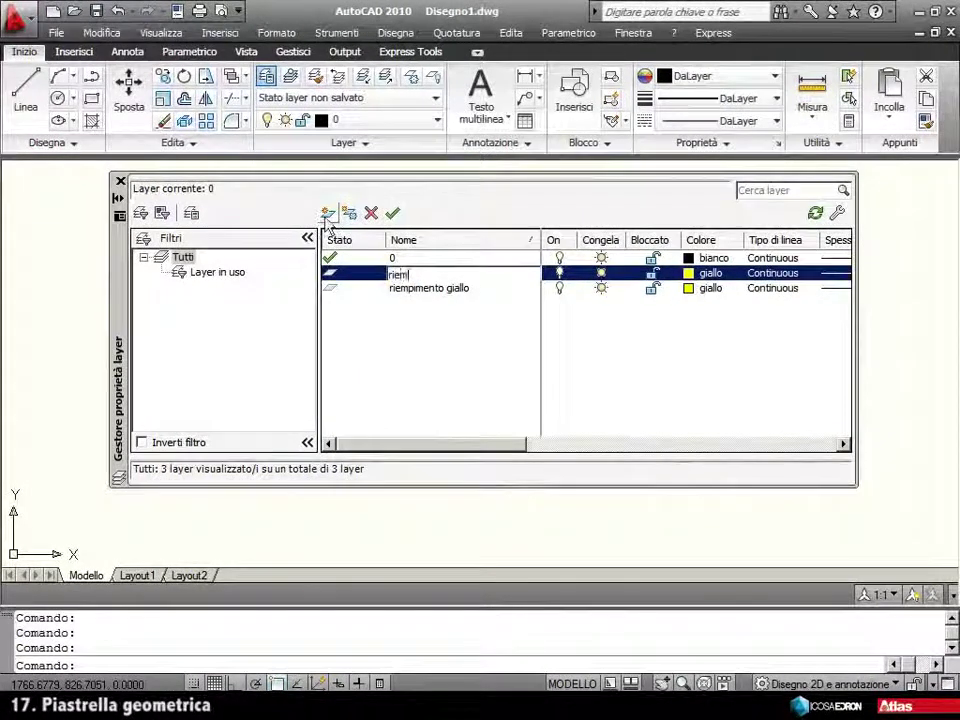
pyautogui.write('imento ro')
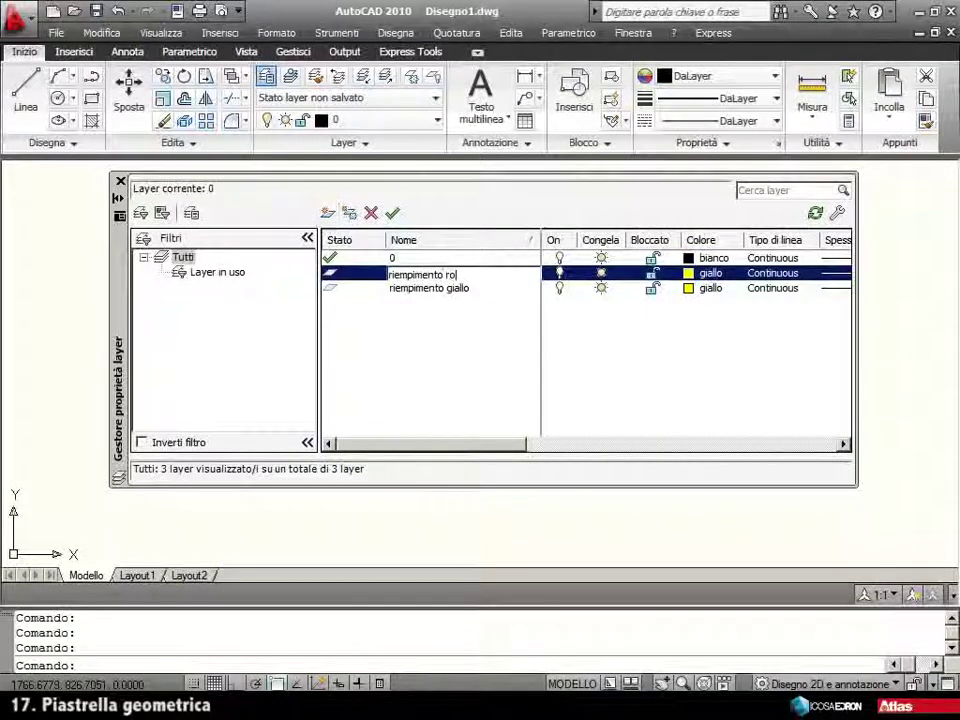
pyautogui.write('sso')
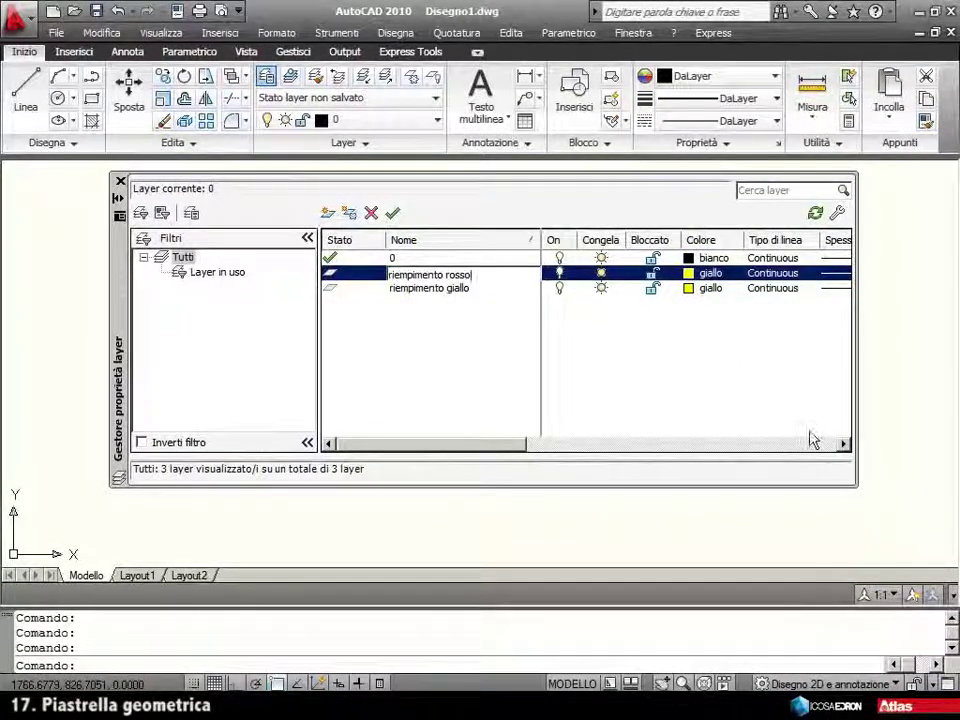
pyautogui.press('Return')
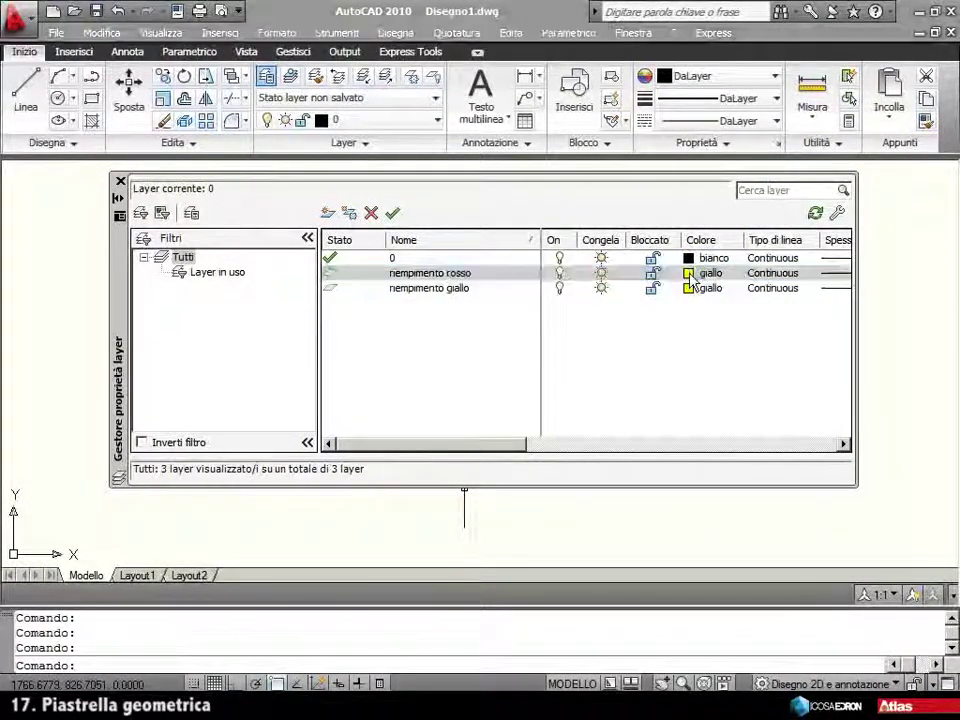
pyautogui.click(690, 276)
pyautogui.click(333, 398)
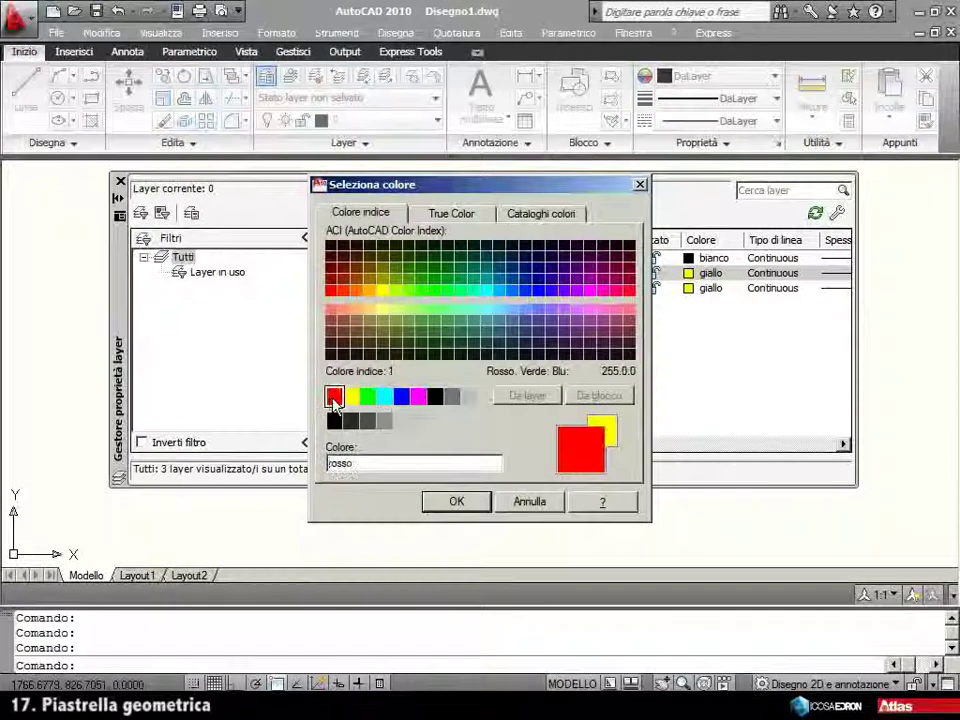
pyautogui.click(456, 503)
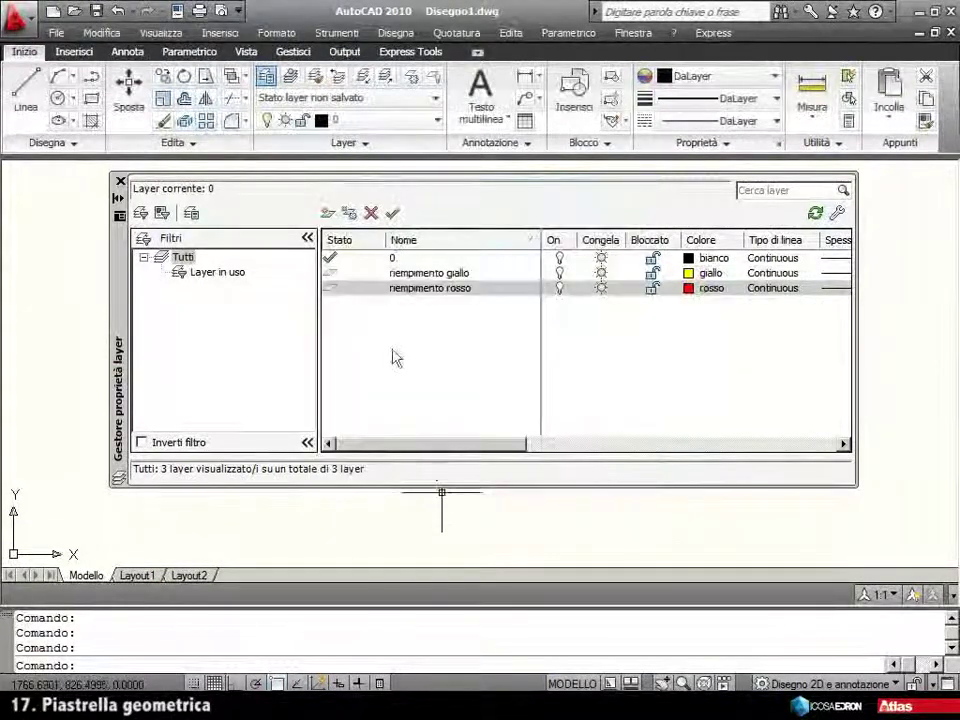
# Create layer 'riempimento nero' with colour 250.
pyautogui.click(327, 213)
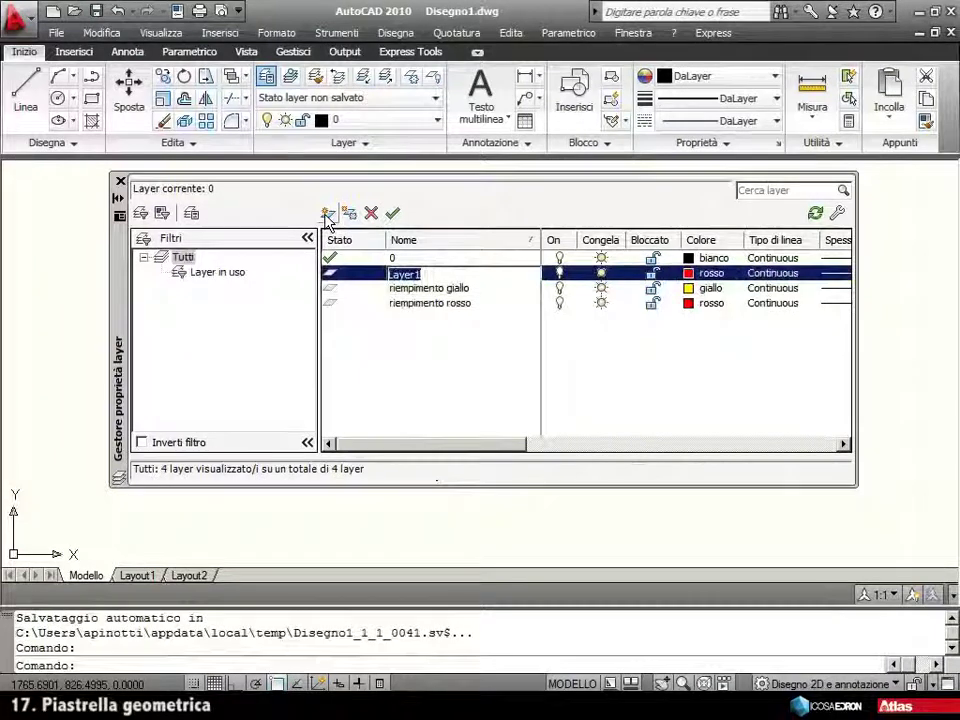
pyautogui.write('riempimen')
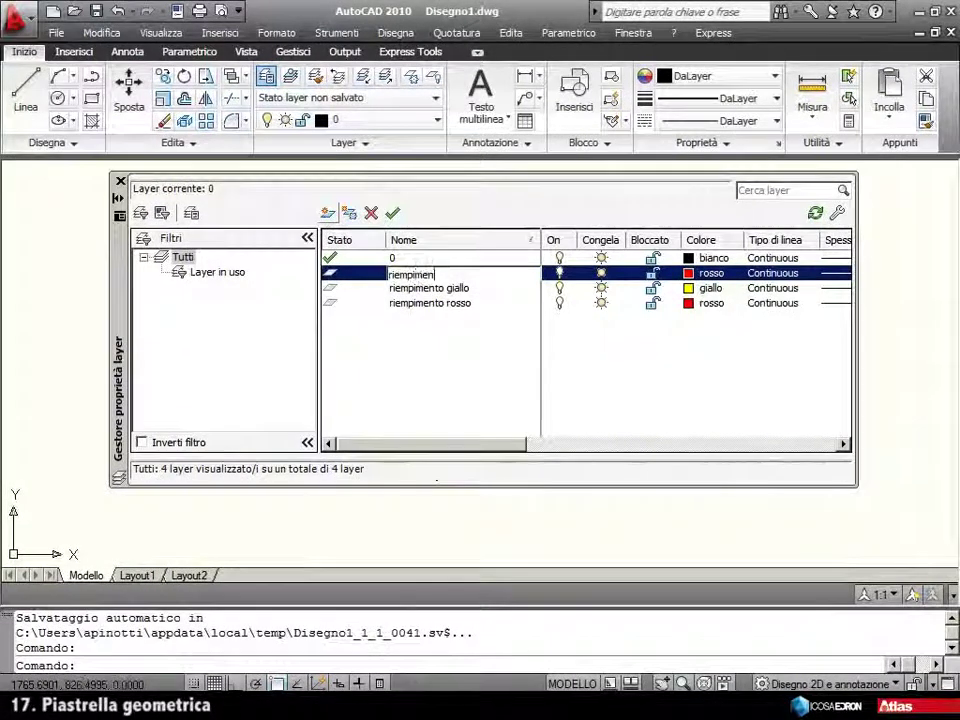
pyautogui.write('to nero')
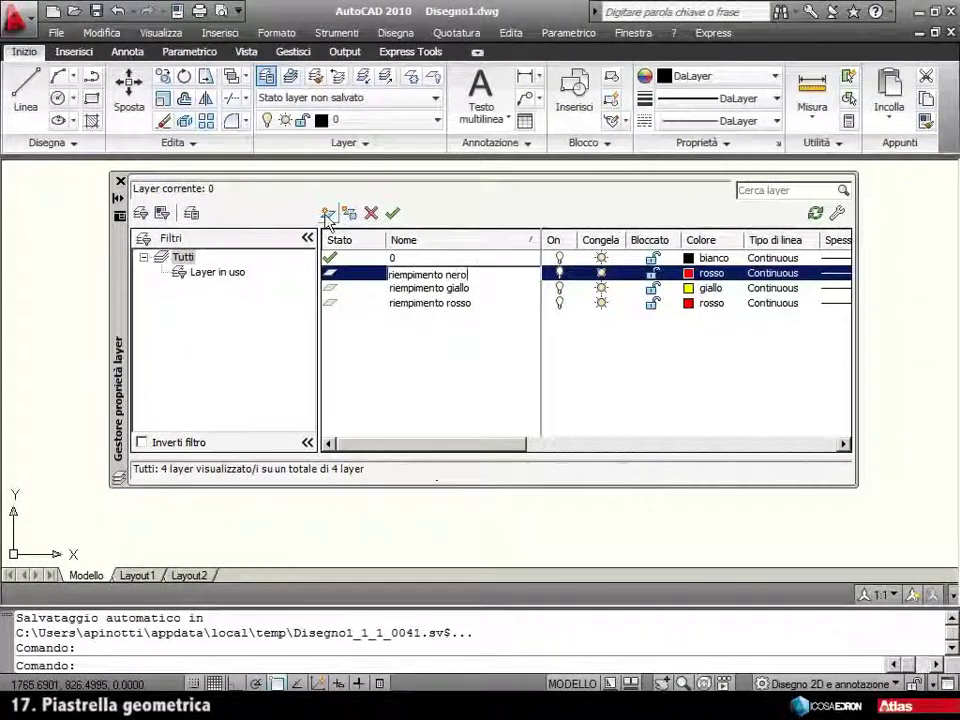
pyautogui.press('Return')
pyautogui.click(383, 274)
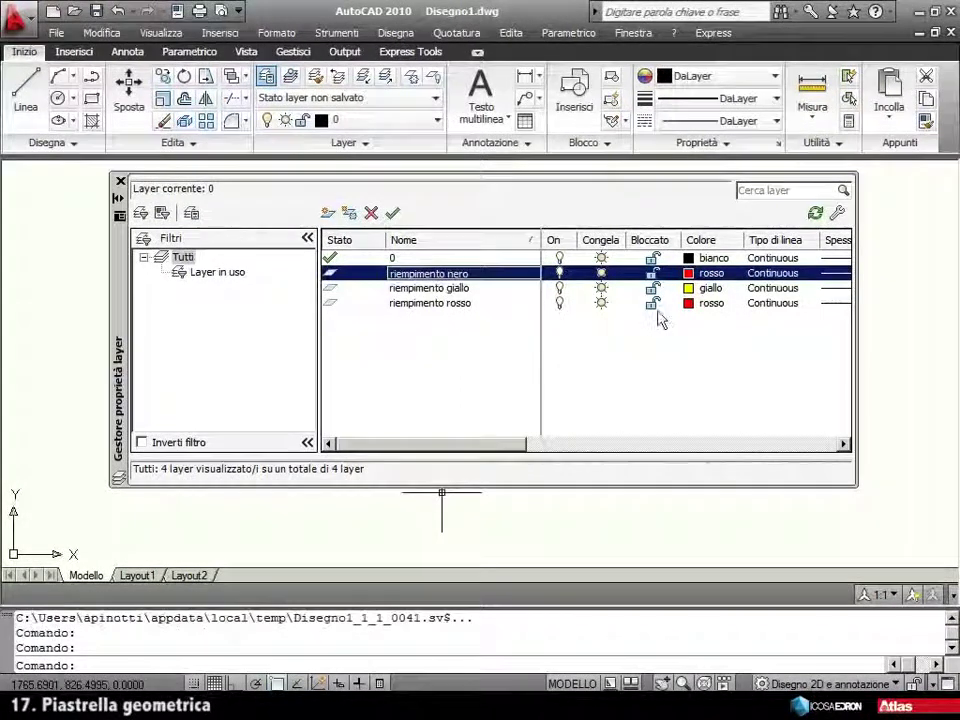
pyautogui.click(690, 274)
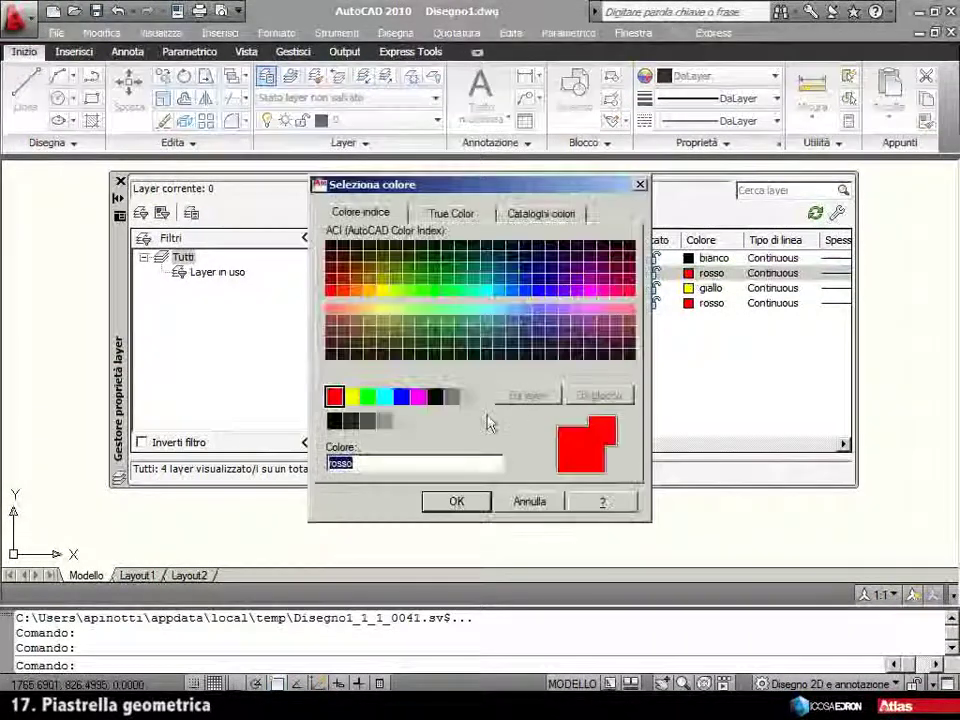
pyautogui.click(334, 421)
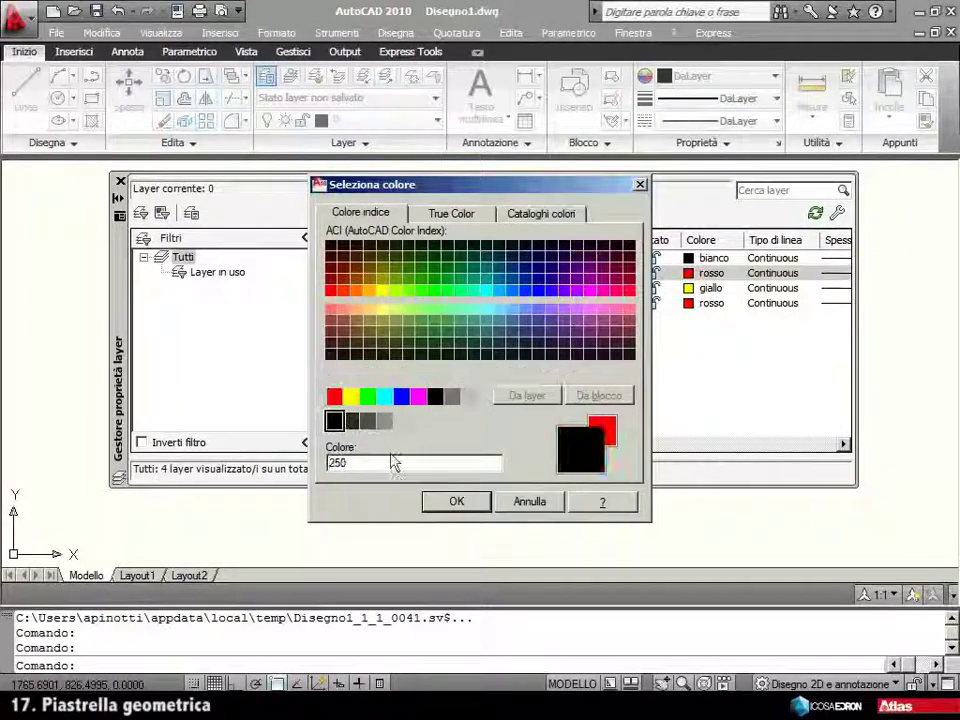
pyautogui.click(468, 501)
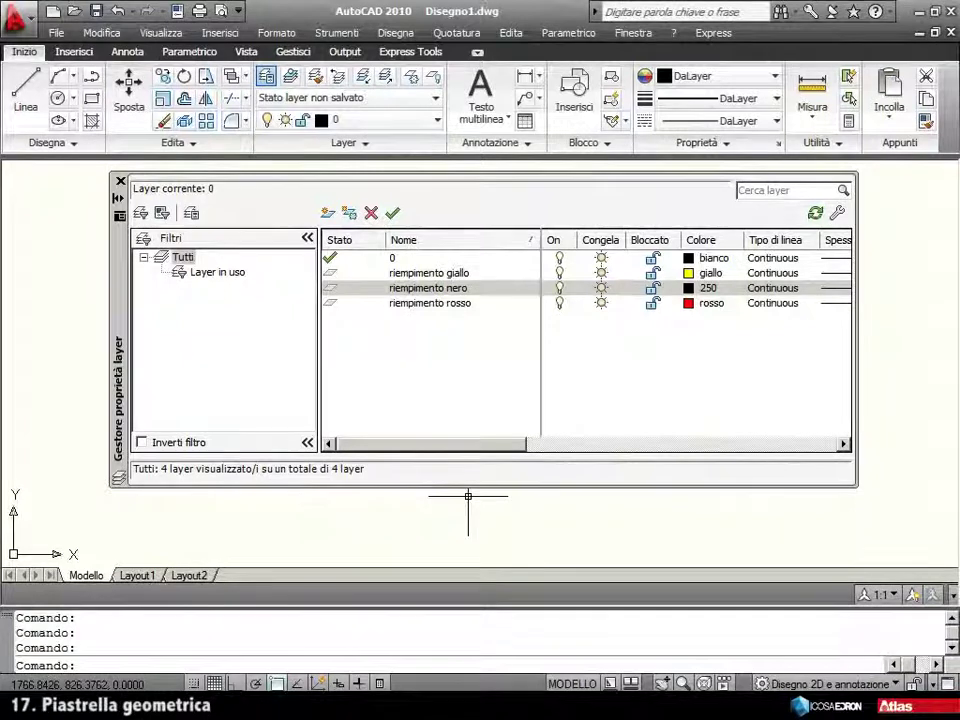
# Make riempimento nero the current layer and close the Layer Properties Manager.
pyautogui.click(458, 289)
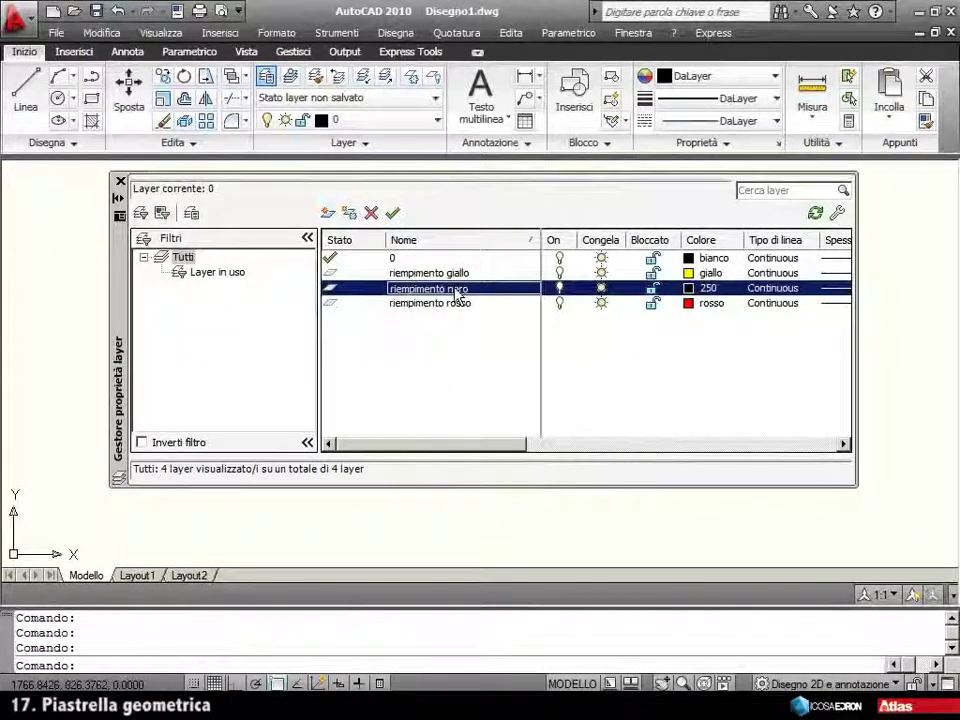
pyautogui.click(328, 213)
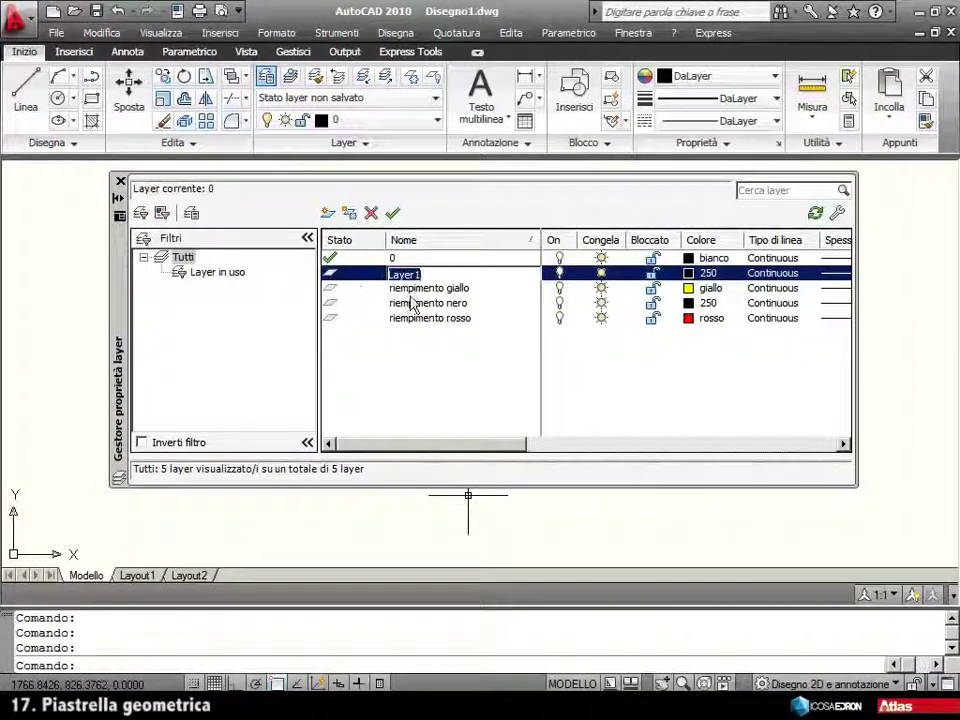
pyautogui.click(332, 302)
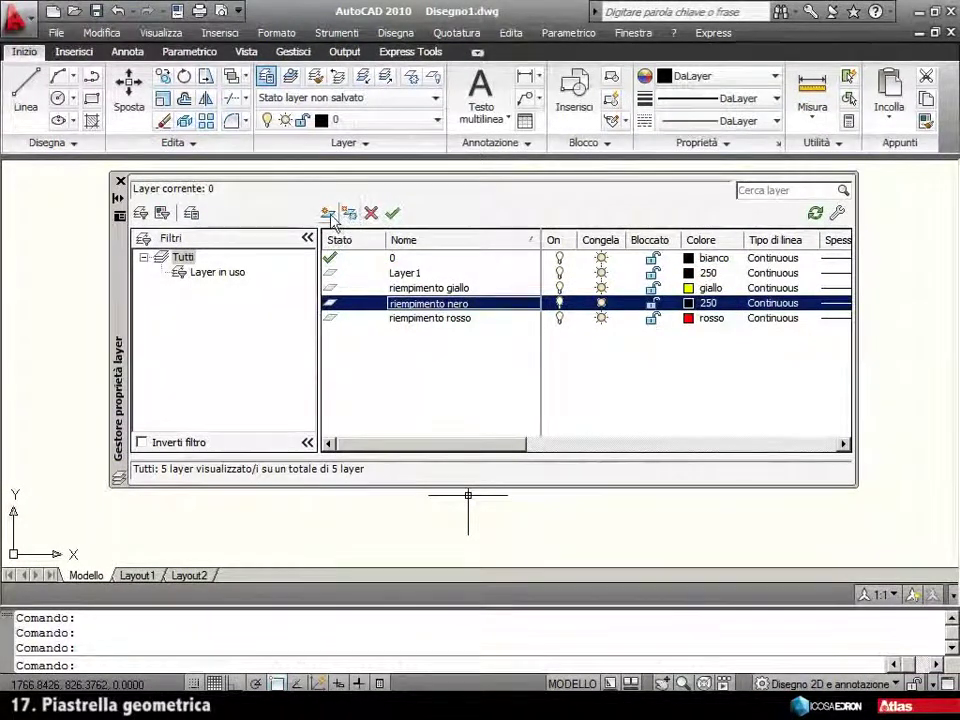
pyautogui.click(392, 213)
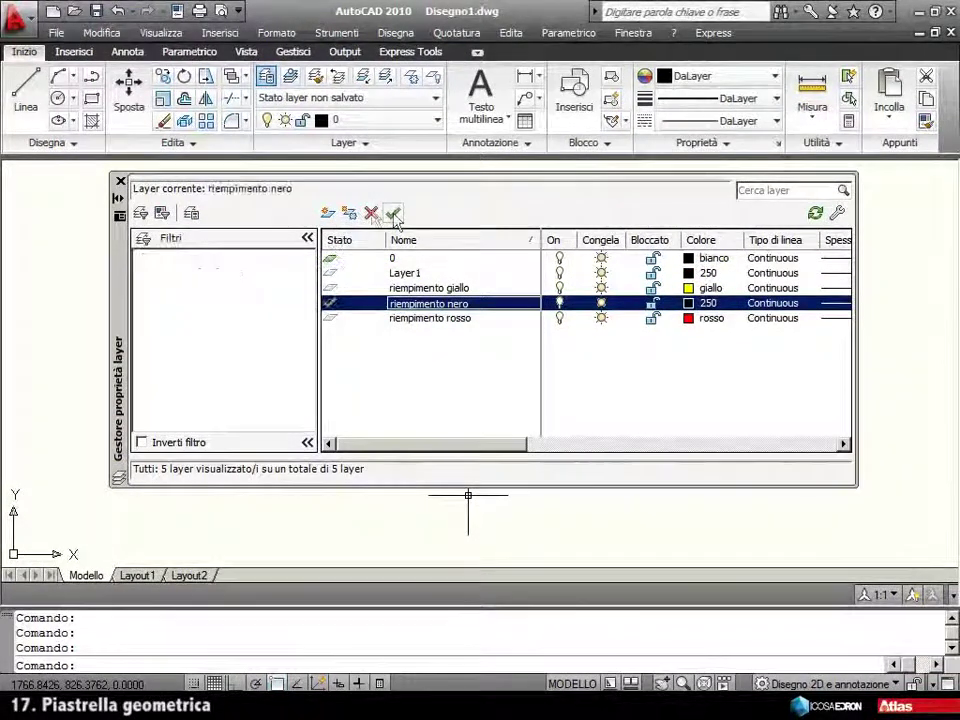
pyautogui.click(120, 181)
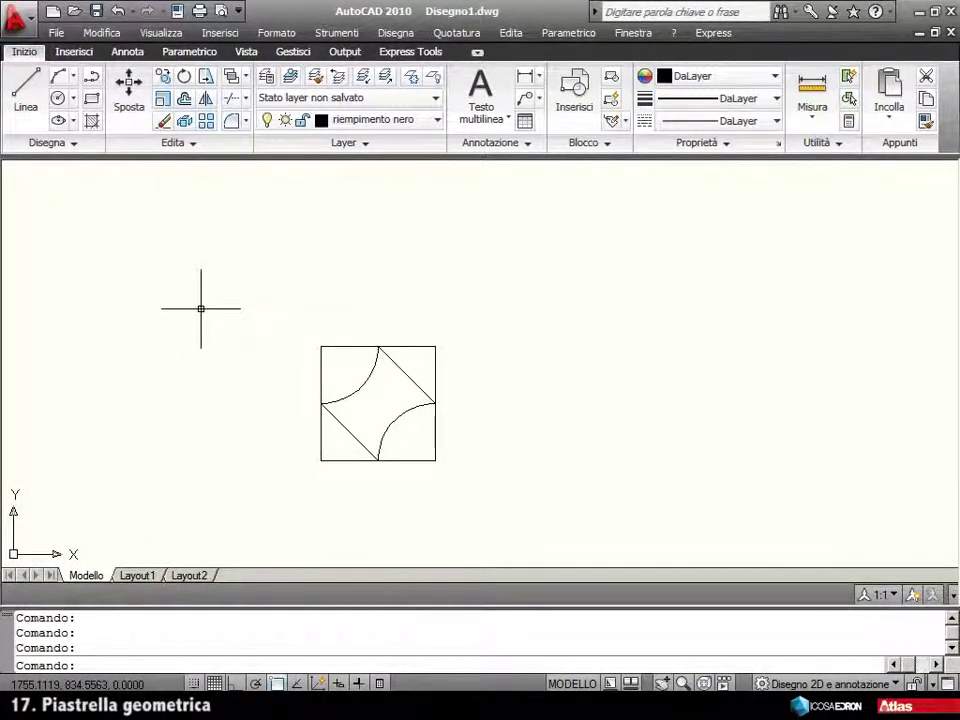
# Hatch the top-right and bottom-left corner triangles with the SOLID pattern, colour ByLayer.
pyautogui.click(94, 121)
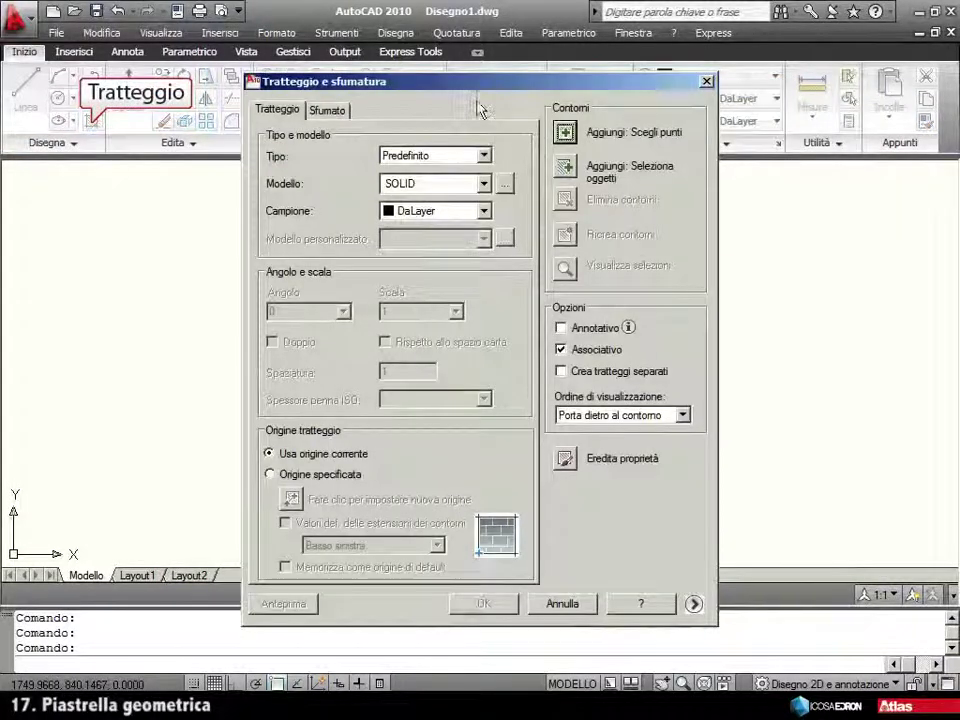
pyautogui.click(484, 183)
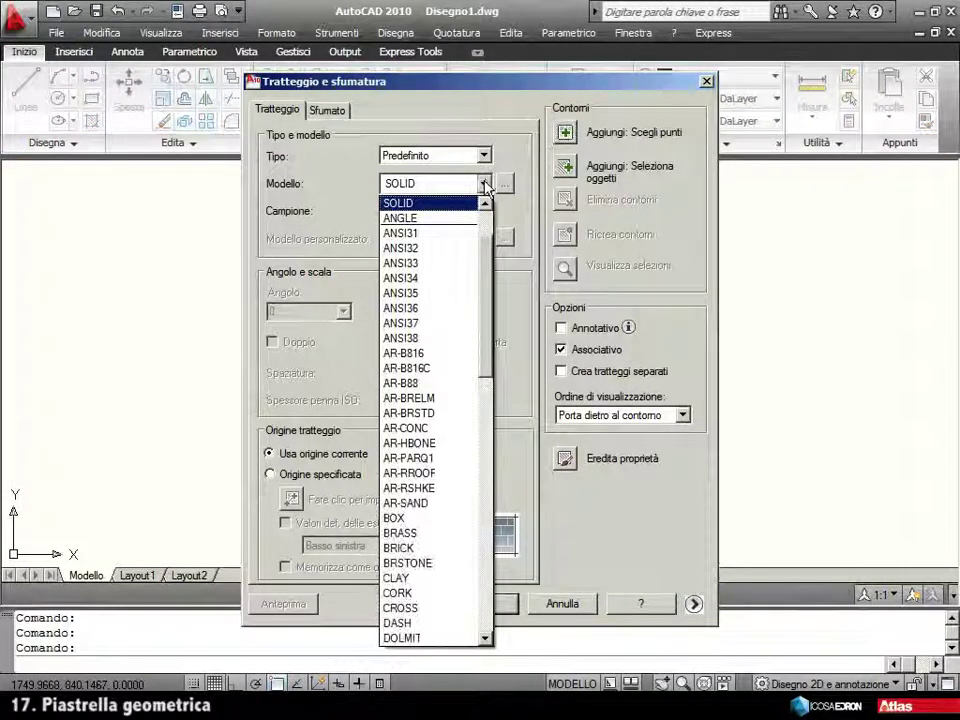
pyautogui.click(470, 203)
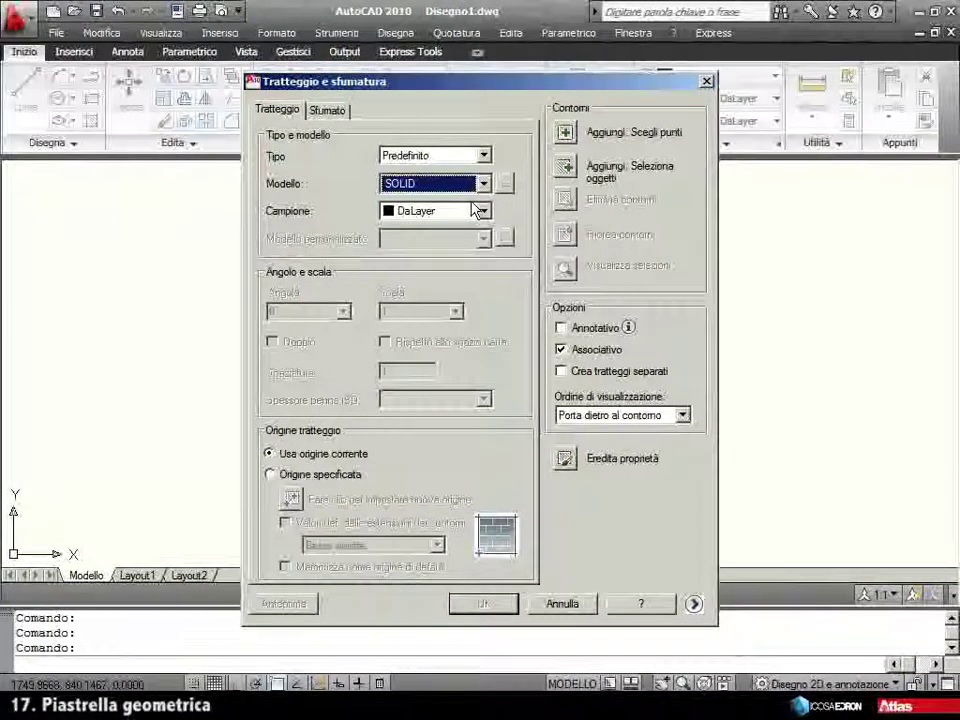
pyautogui.click(486, 211)
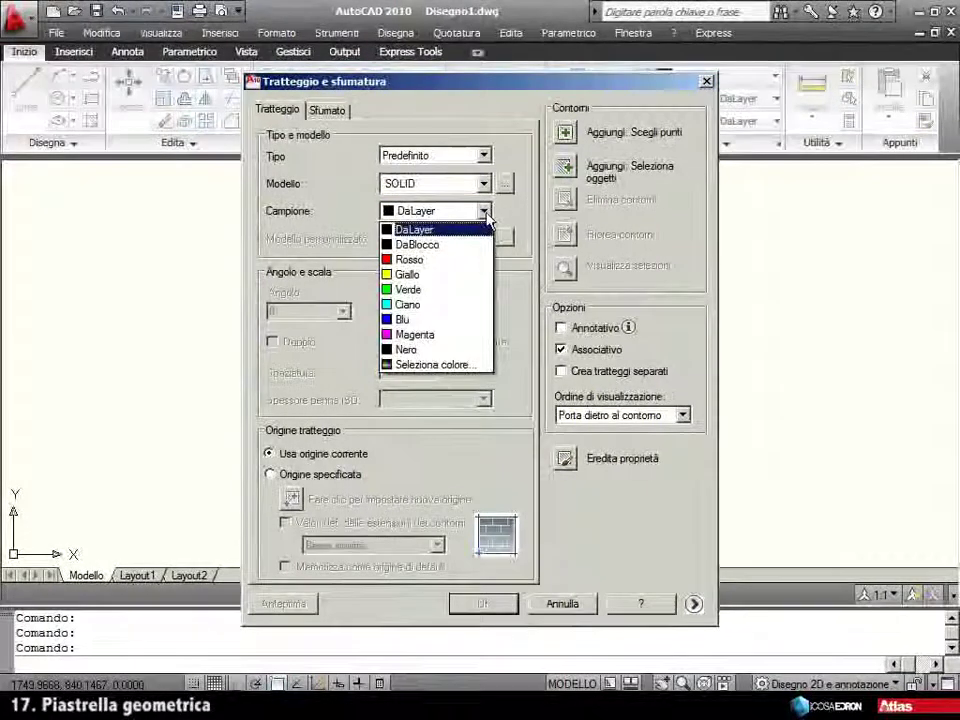
pyautogui.click(420, 229)
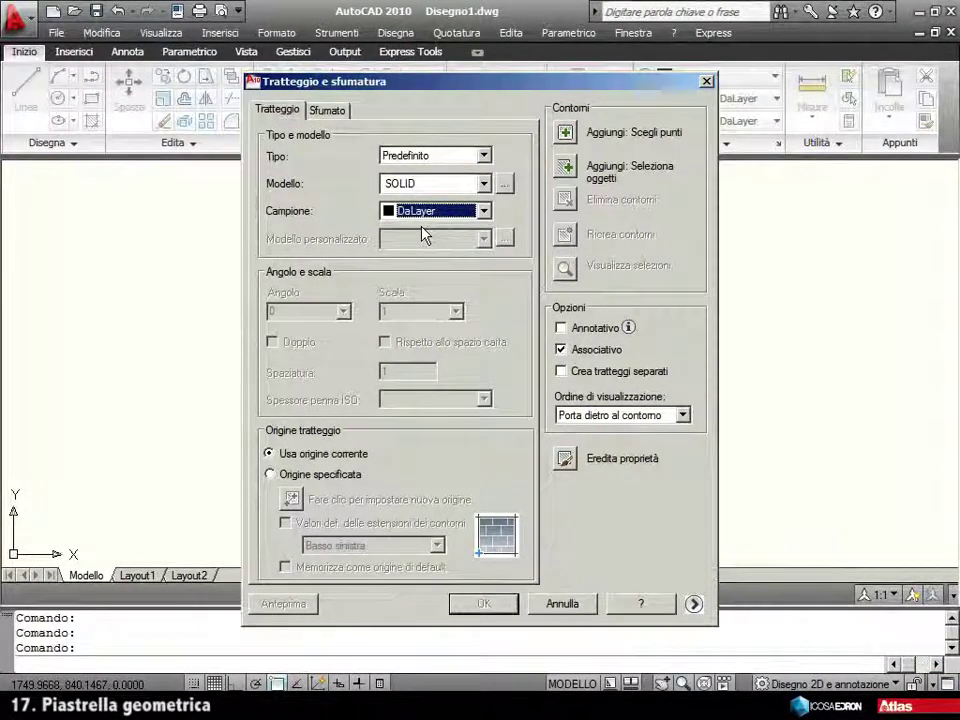
pyautogui.click(568, 136)
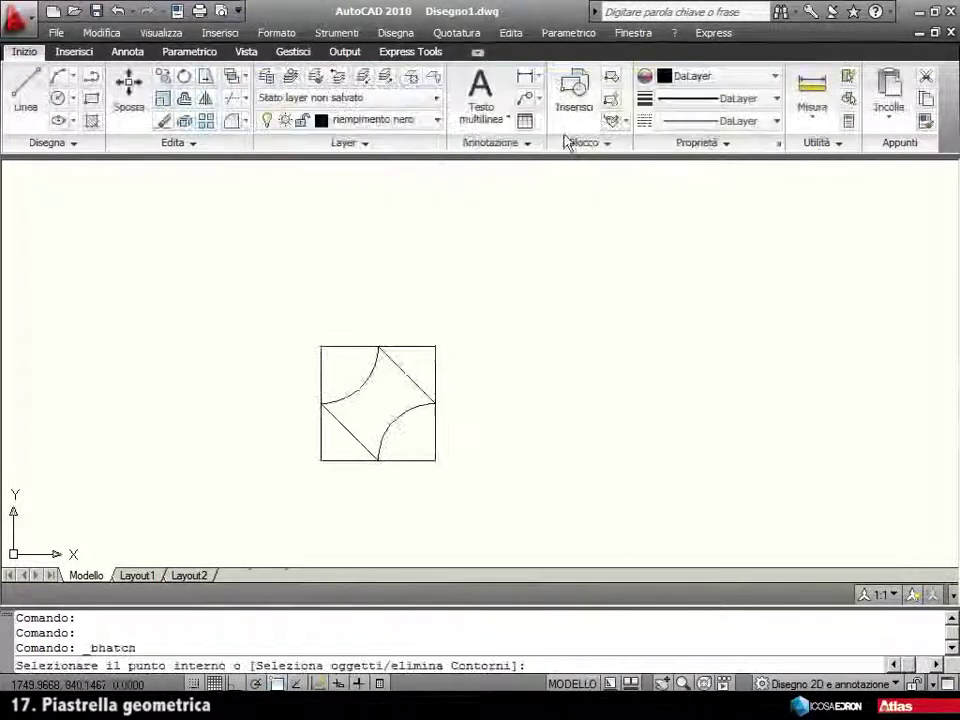
pyautogui.click(420, 356)
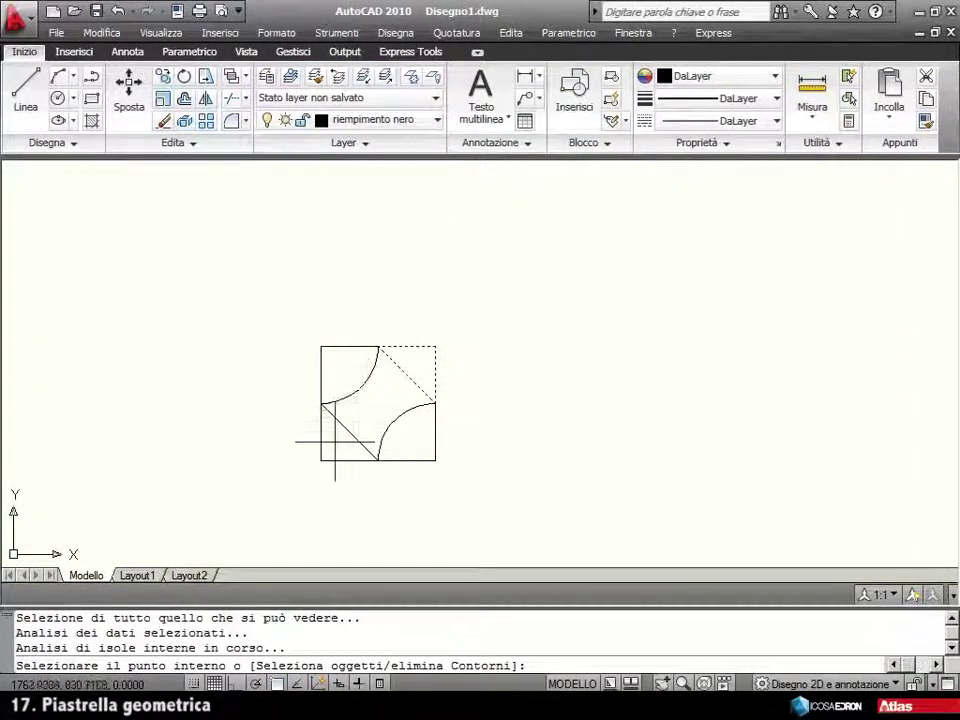
pyautogui.click(335, 441)
pyautogui.press('Return')
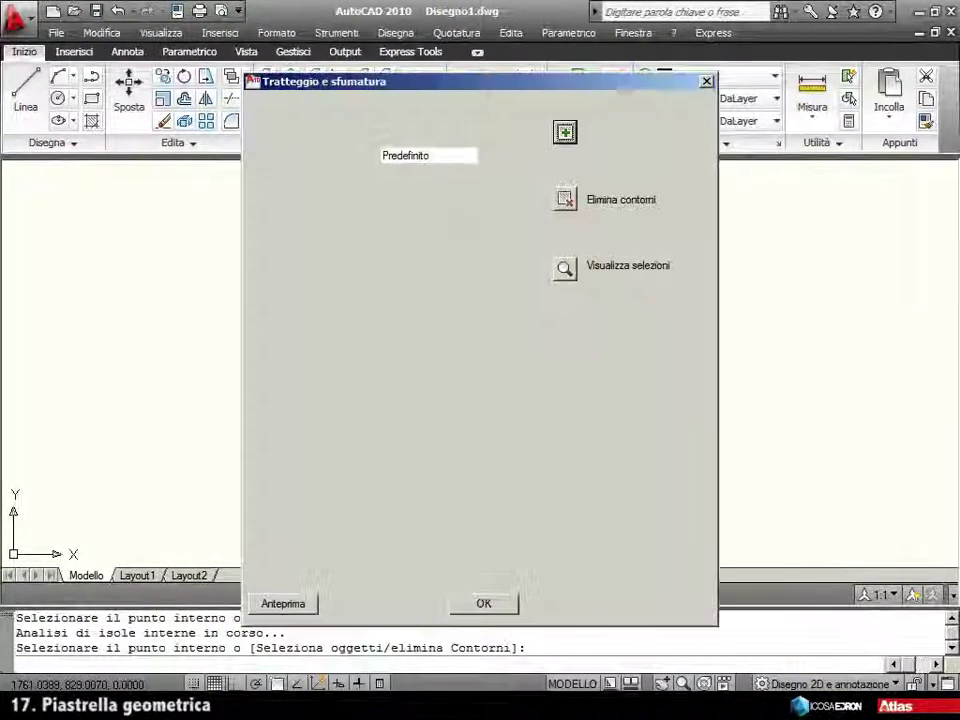
pyautogui.click(483, 603)
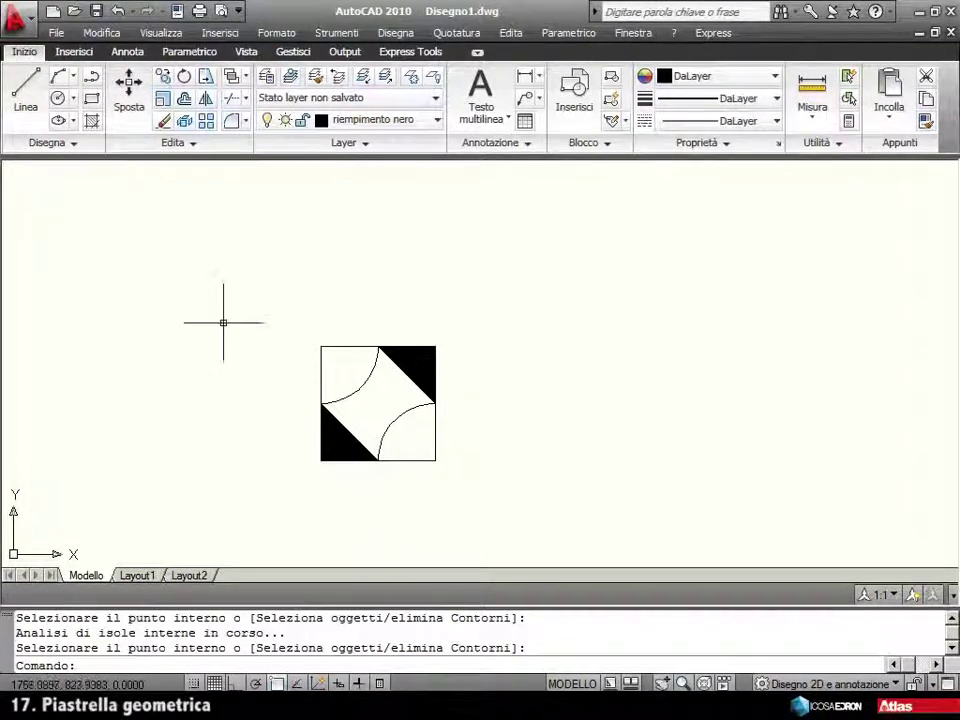
# On layer riempimento rosso, solid-hatch the top-left and bottom-right quarter-circles.
pyautogui.click(358, 120)
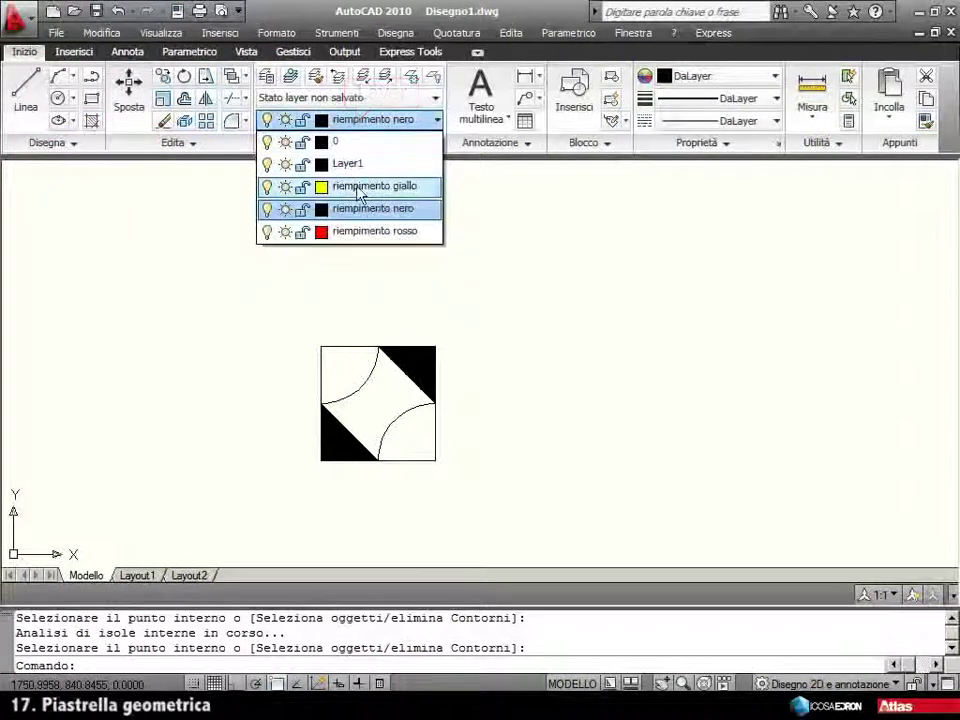
pyautogui.click(356, 231)
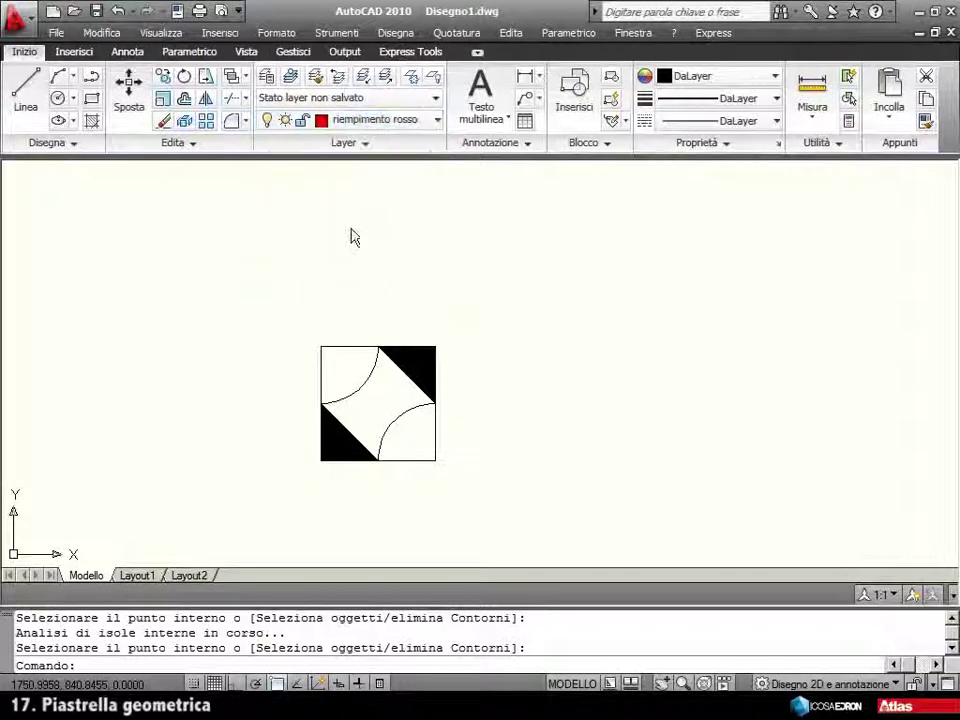
pyautogui.click(91, 120)
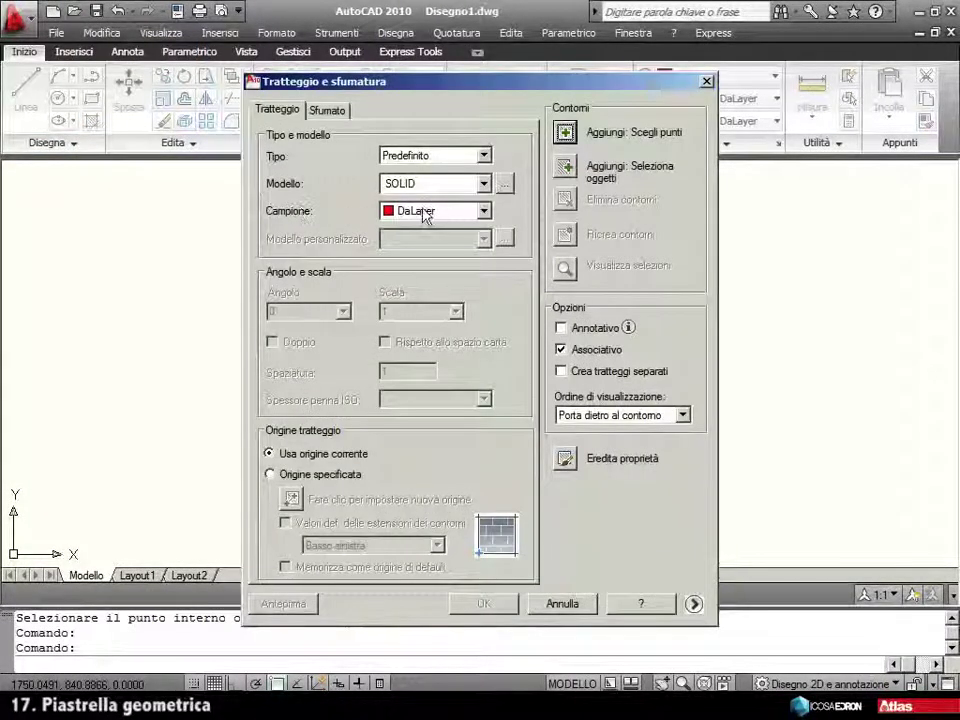
pyautogui.click(563, 133)
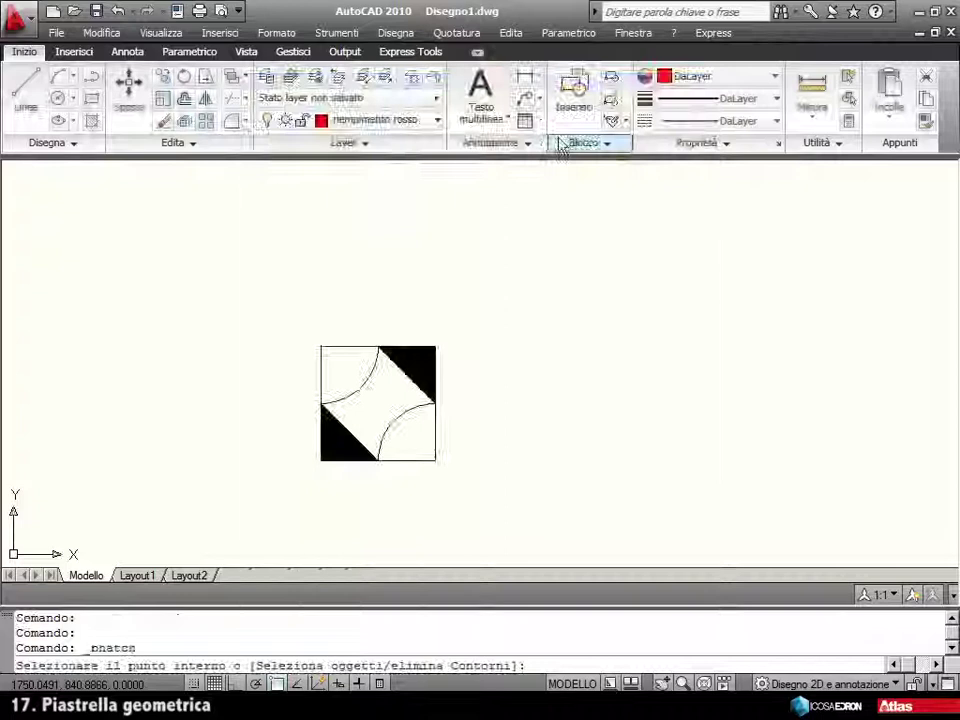
pyautogui.click(339, 357)
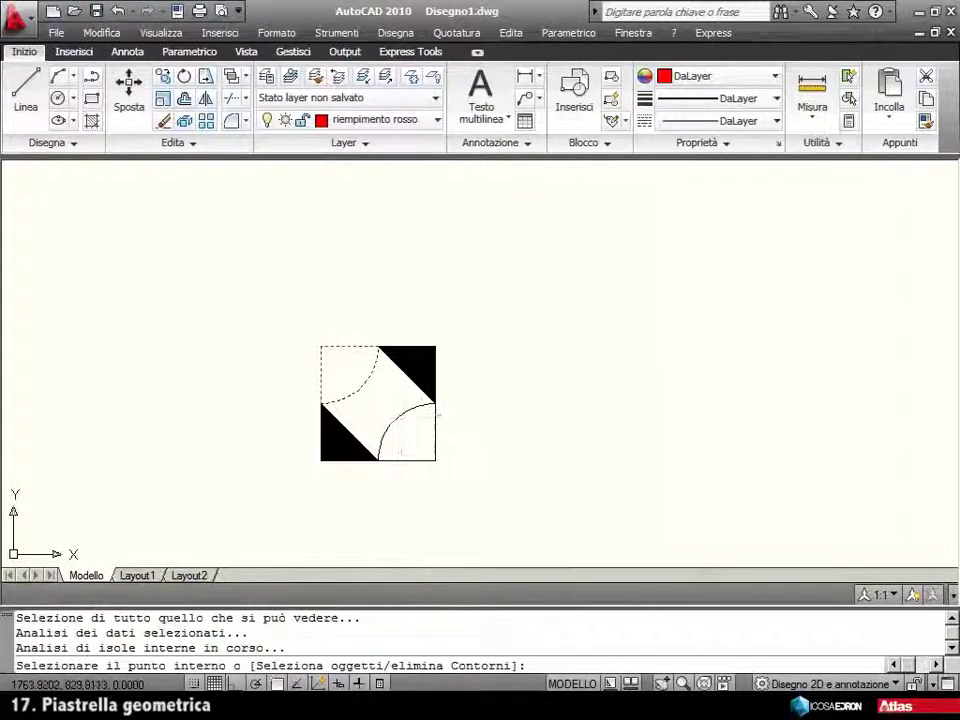
pyautogui.click(410, 432)
pyautogui.press('Return')
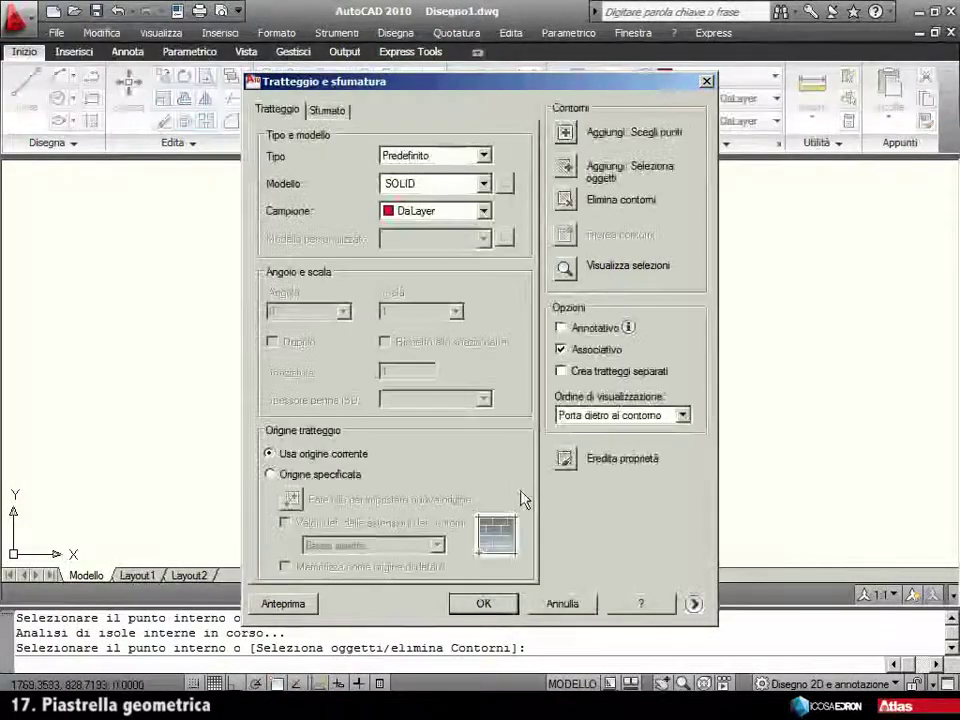
pyautogui.click(486, 603)
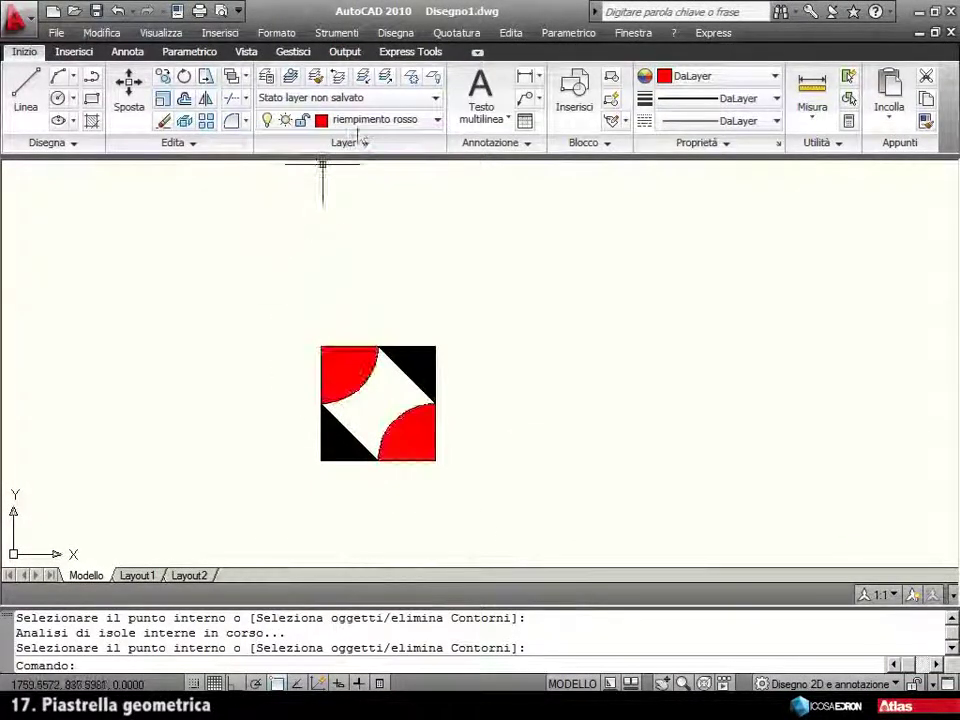
# Make riempimento giallo the current layer.
pyautogui.click(362, 120)
pyautogui.click(341, 188)
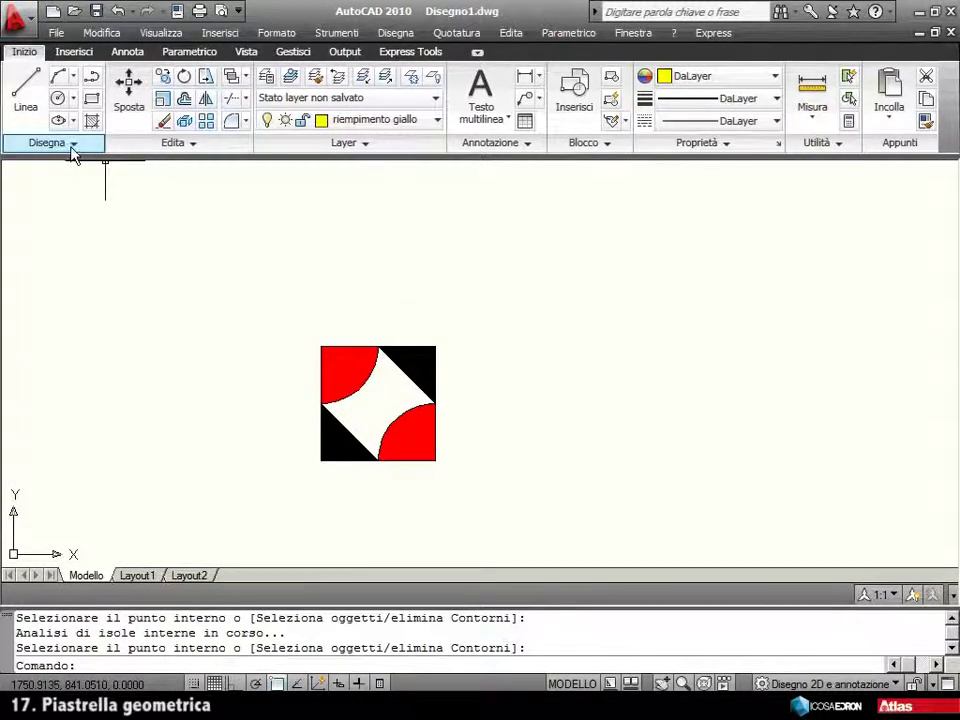
pyautogui.click(91, 120)
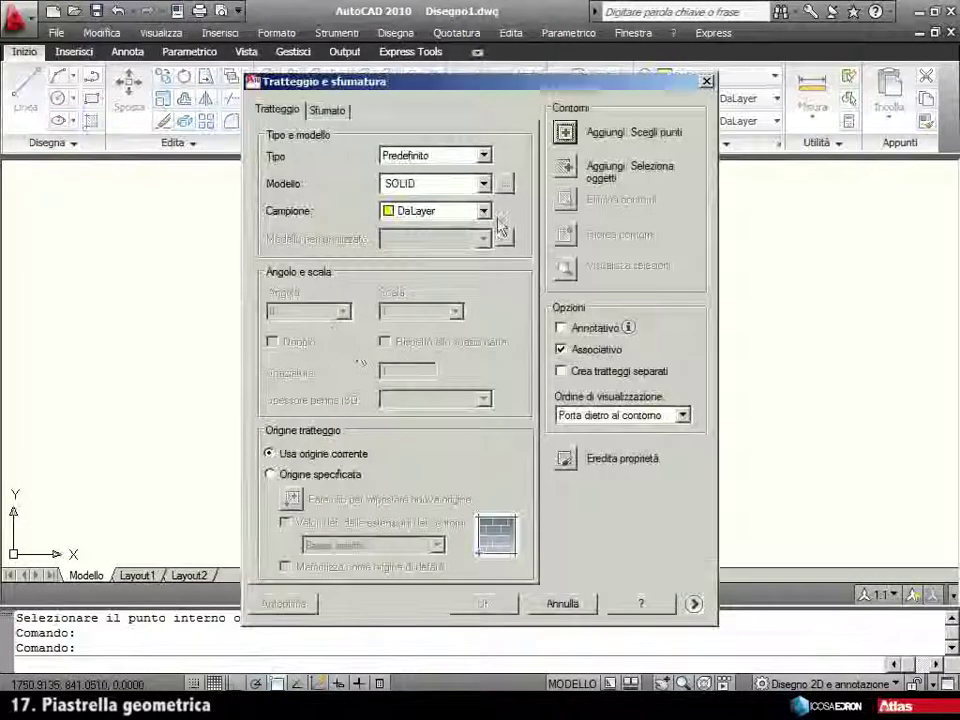
# Solid-hatch the central region between the arcs and diagonals on the yellow layer.
pyautogui.click(565, 137)
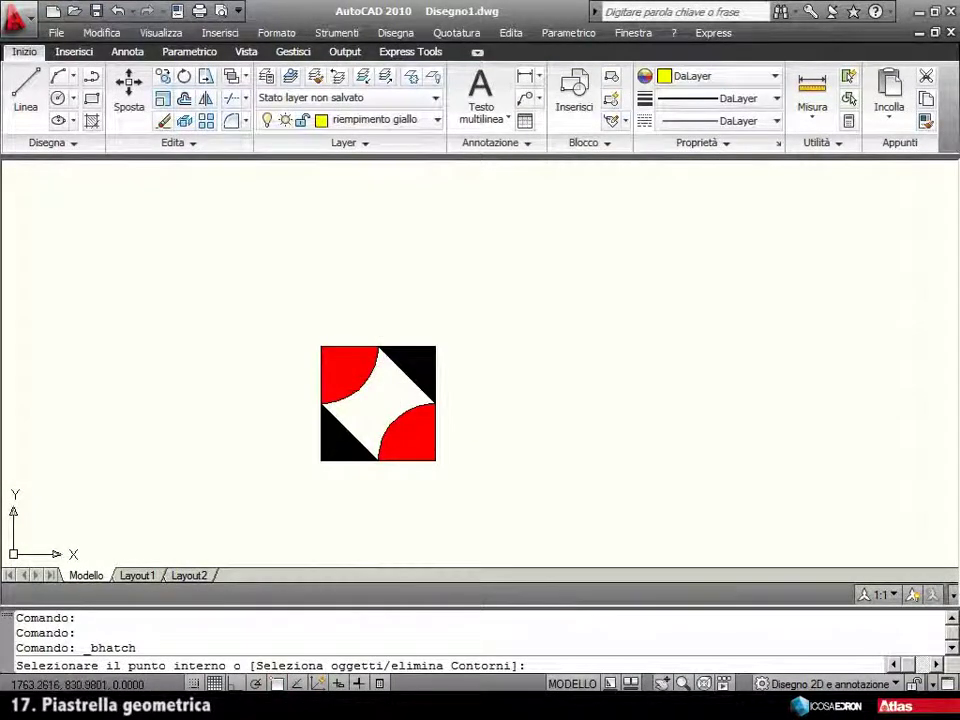
pyautogui.click(365, 427)
pyautogui.press('Return')
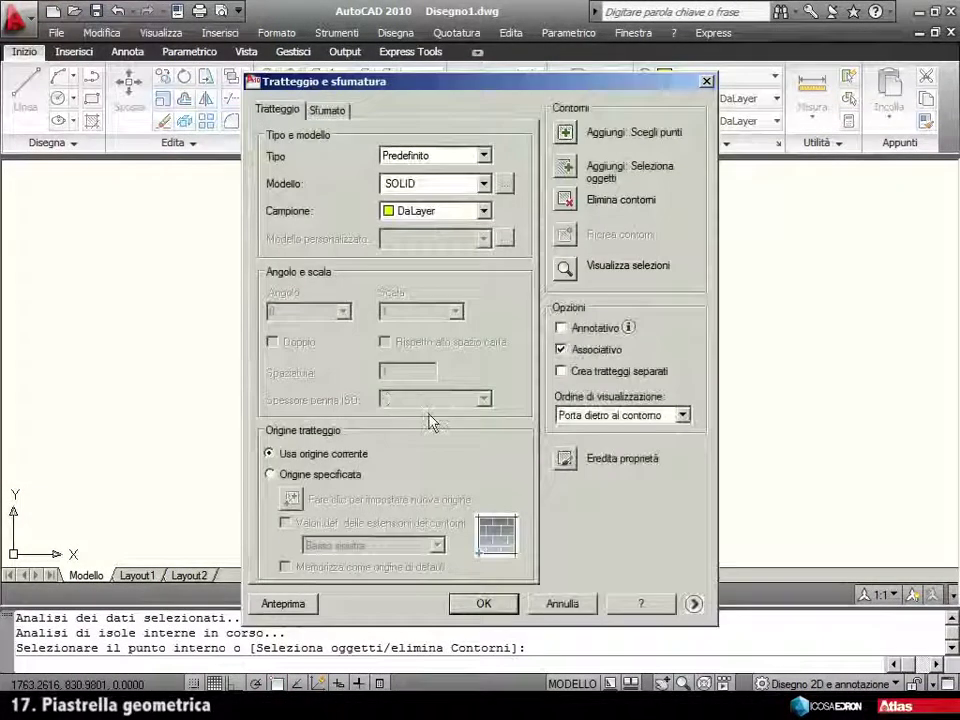
pyautogui.click(460, 606)
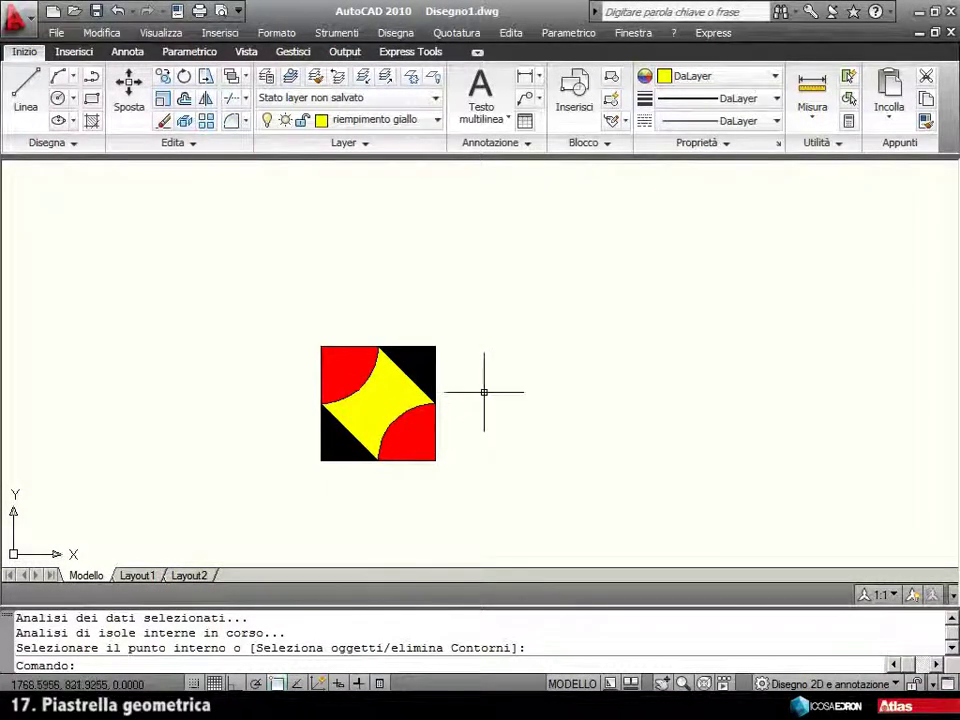
# Mirror the tile's eight objects about its right edge, keeping the original.
pyautogui.click(205, 98)
pyautogui.click(290, 303)
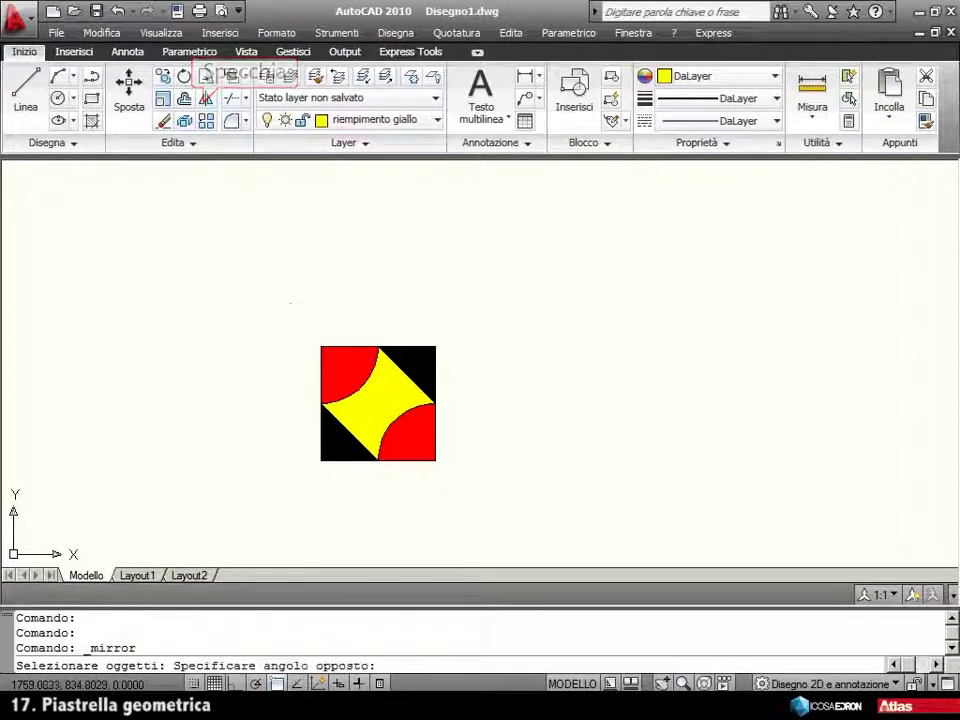
pyautogui.click(461, 504)
pyautogui.press('Return')
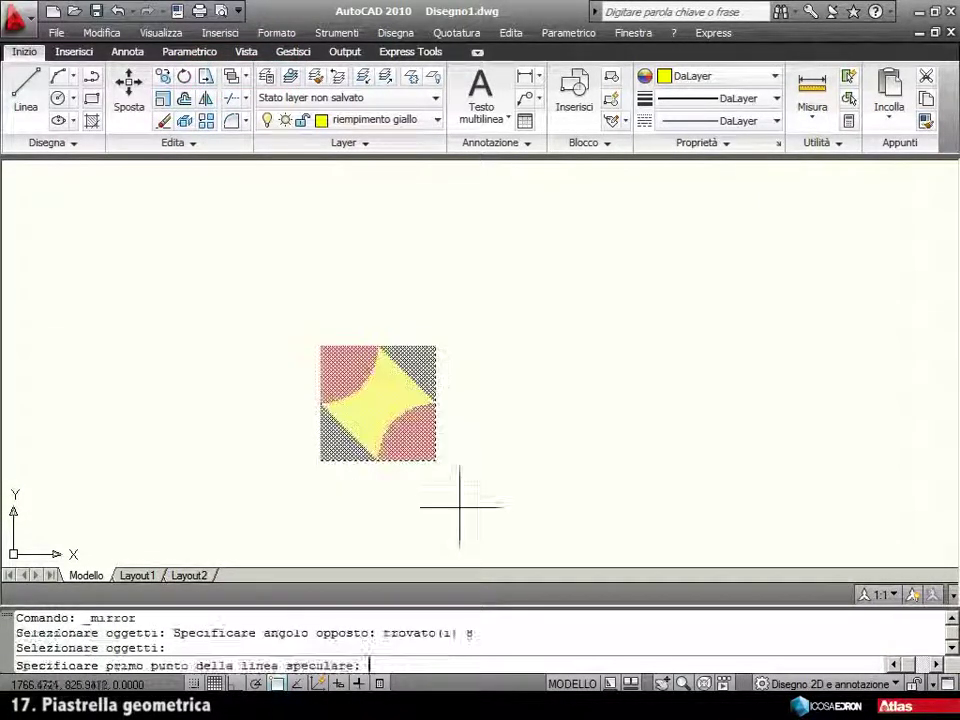
pyautogui.click(435, 346)
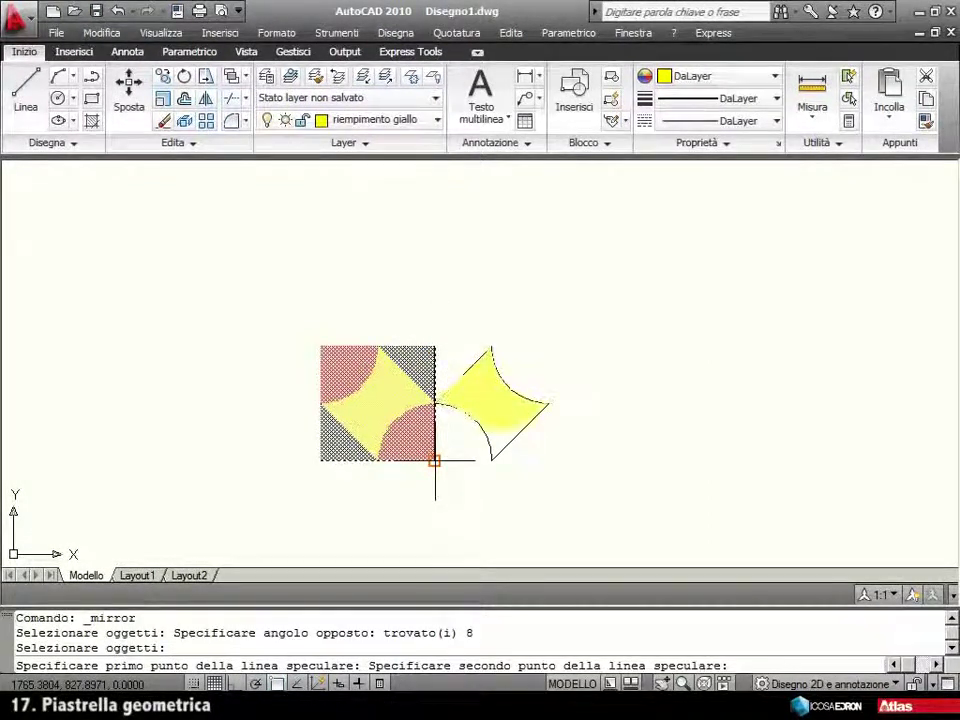
pyautogui.click(435, 461)
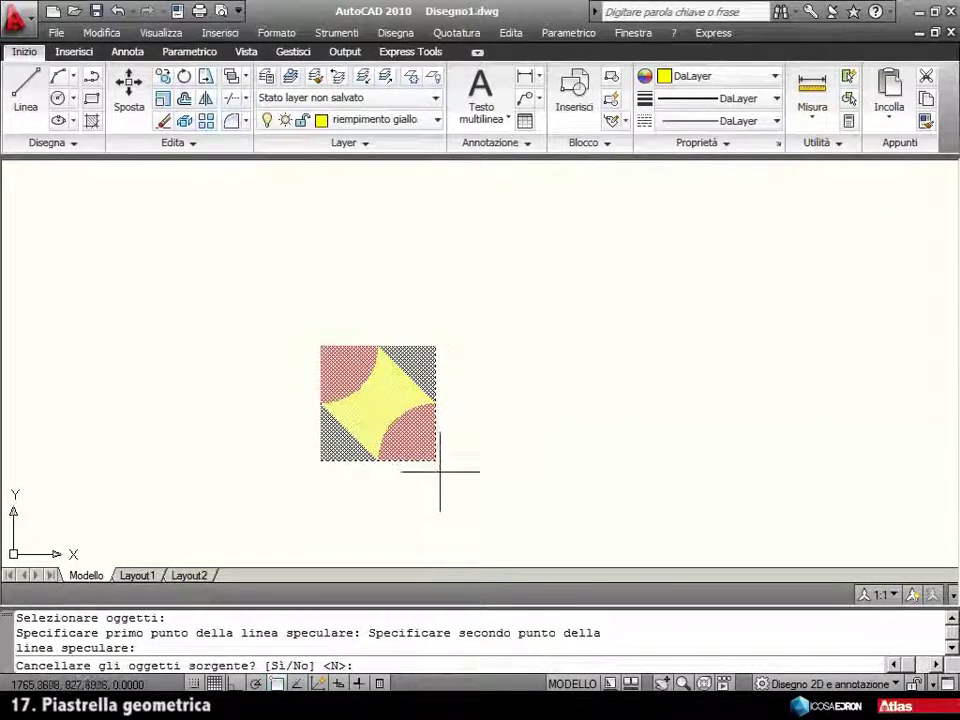
pyautogui.press('Return')
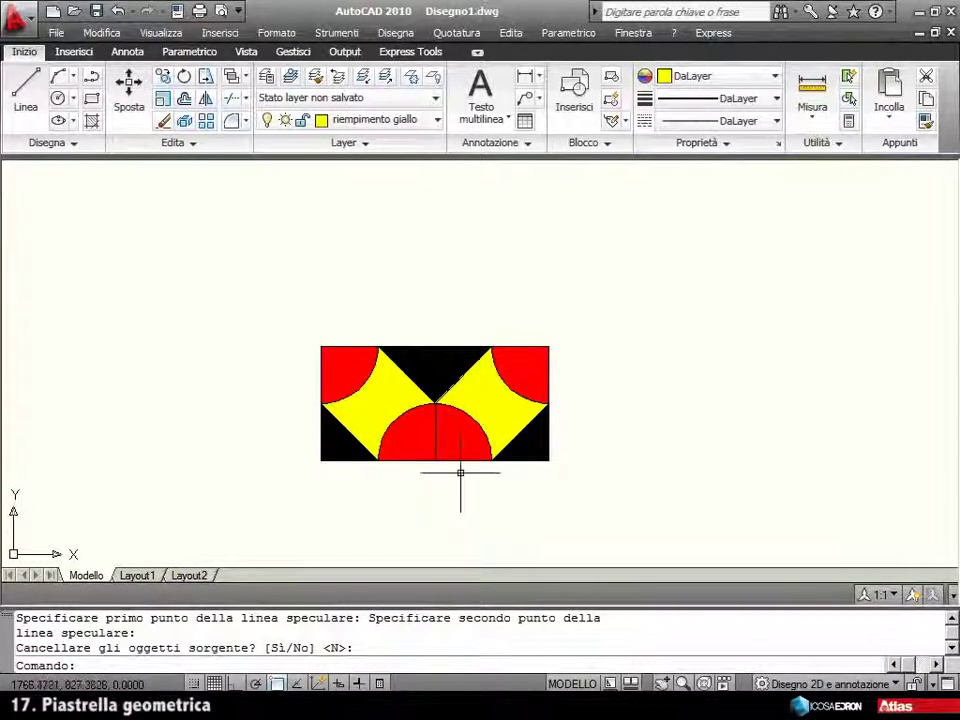
# Mirror the half tile about its bottom edge, keeping the source, to form a central red circle.
pyautogui.write('tr')
pyautogui.press('Return')
pyautogui.click(205, 98)
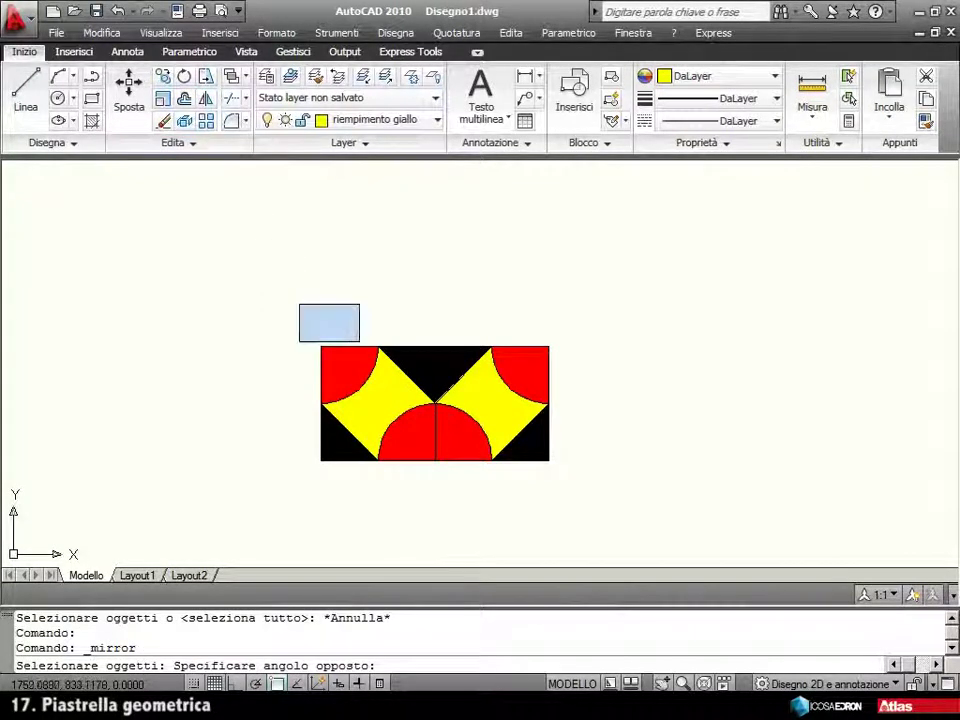
pyautogui.click(578, 479)
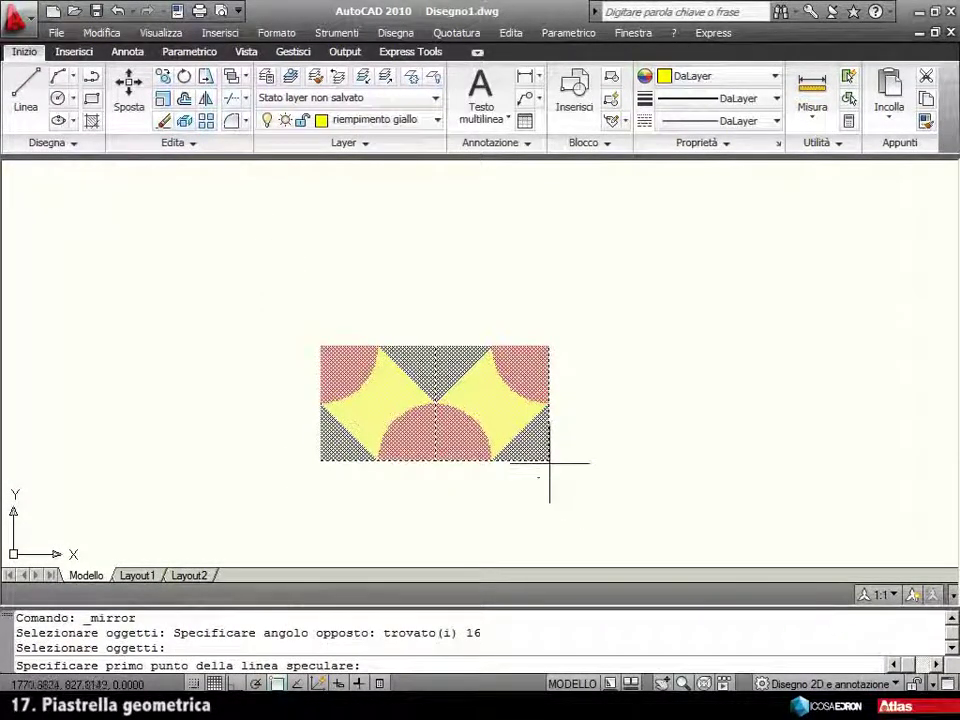
pyautogui.click(548, 460)
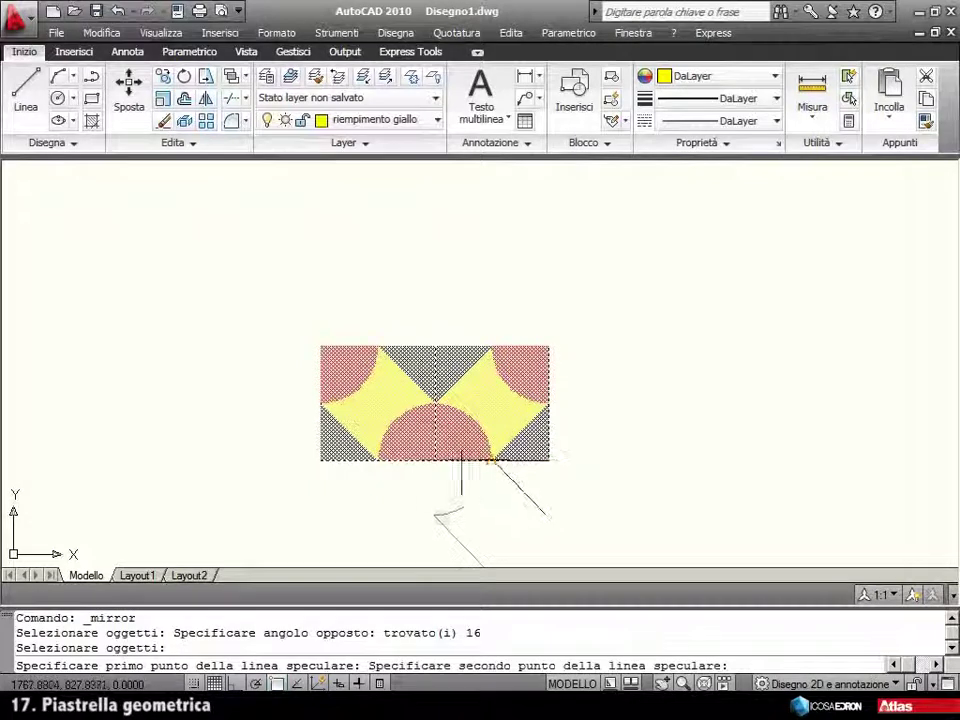
pyautogui.click(320, 461)
pyautogui.press('Return')
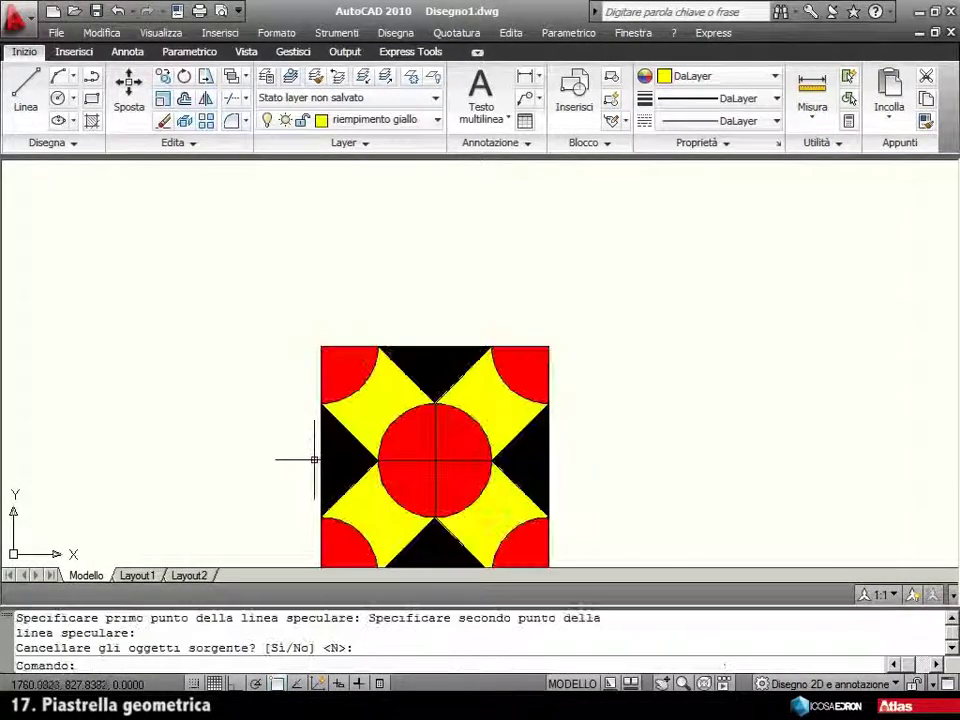
pyautogui.scroll(-3, 452, 360)
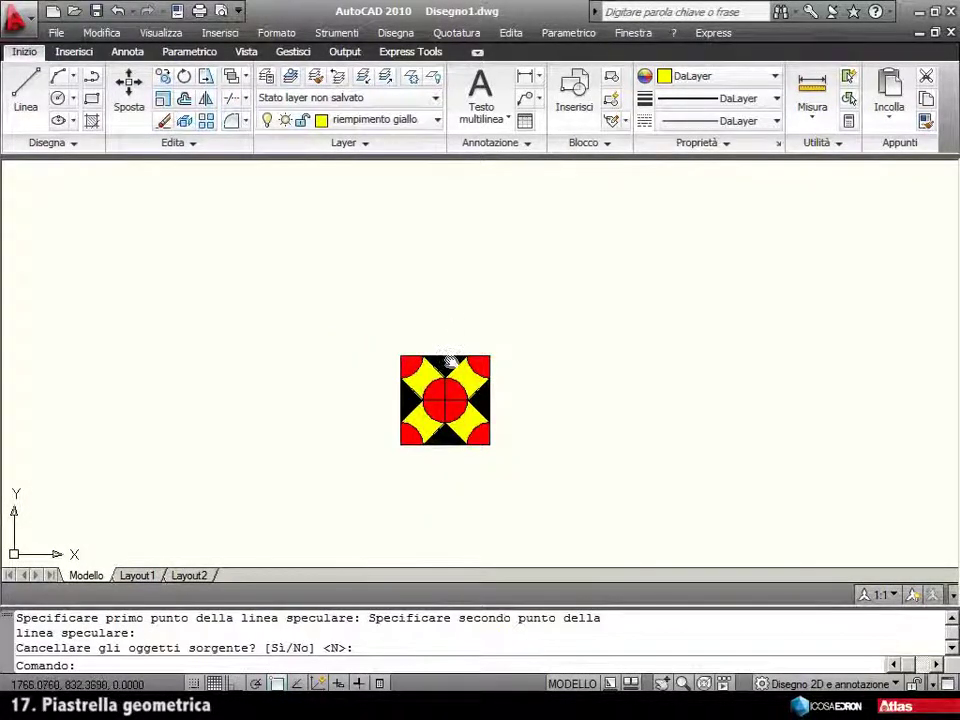
# Mirror the 32-object tile about its right edge, keeping the original.
pyautogui.moveTo(451, 362); pyautogui.dragTo(354, 235, button='middle')
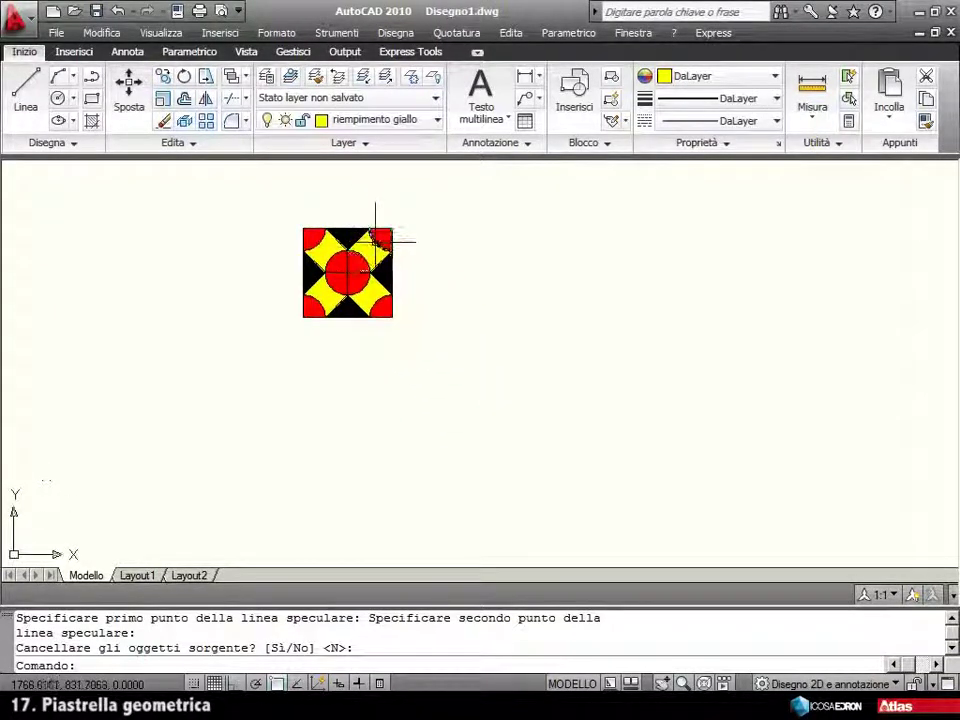
pyautogui.click(205, 98)
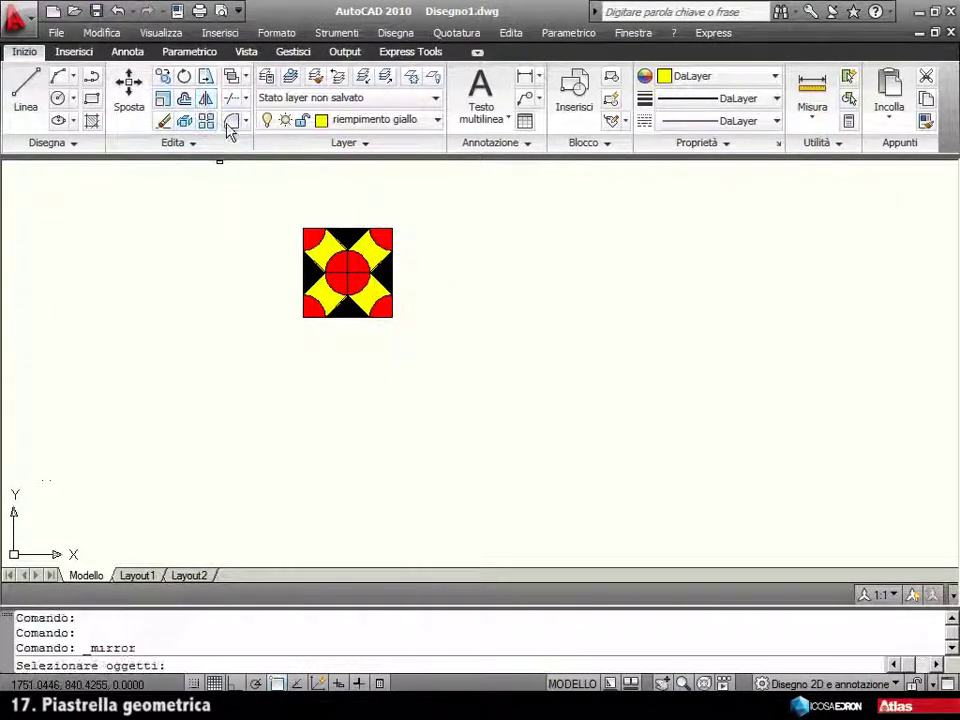
pyautogui.click(285, 201)
pyautogui.click(427, 348)
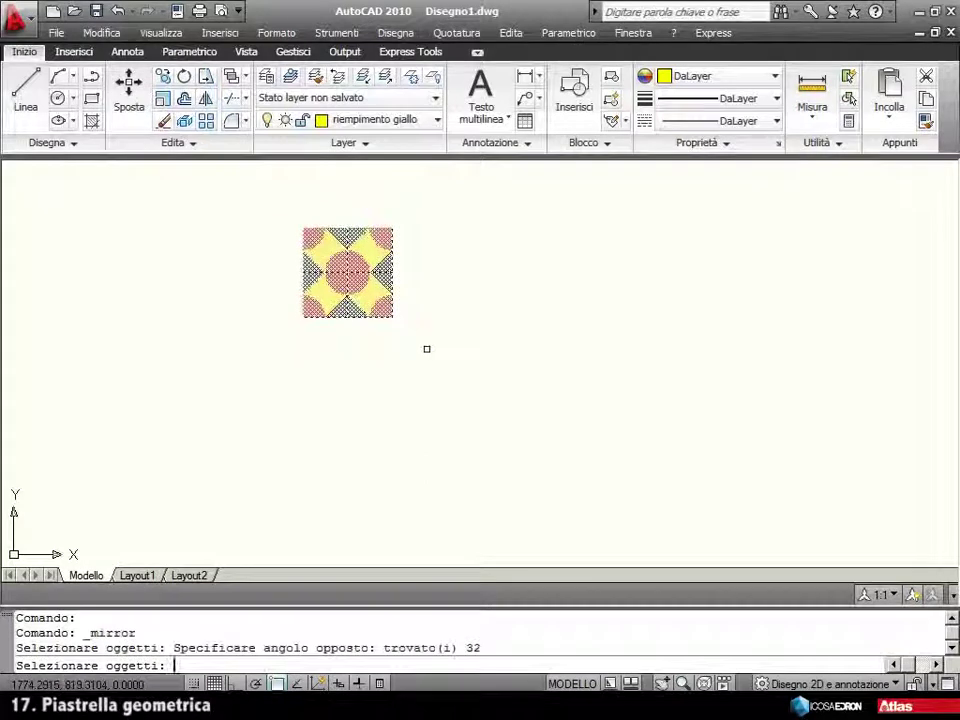
pyautogui.press('Return')
pyautogui.click(393, 228)
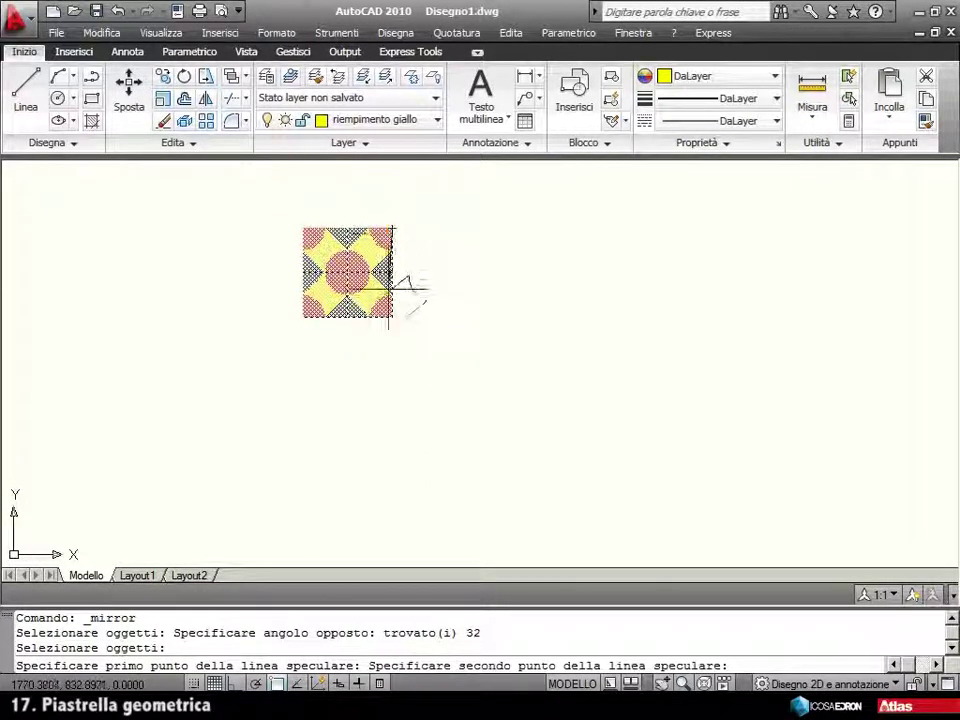
pyautogui.click(392, 317)
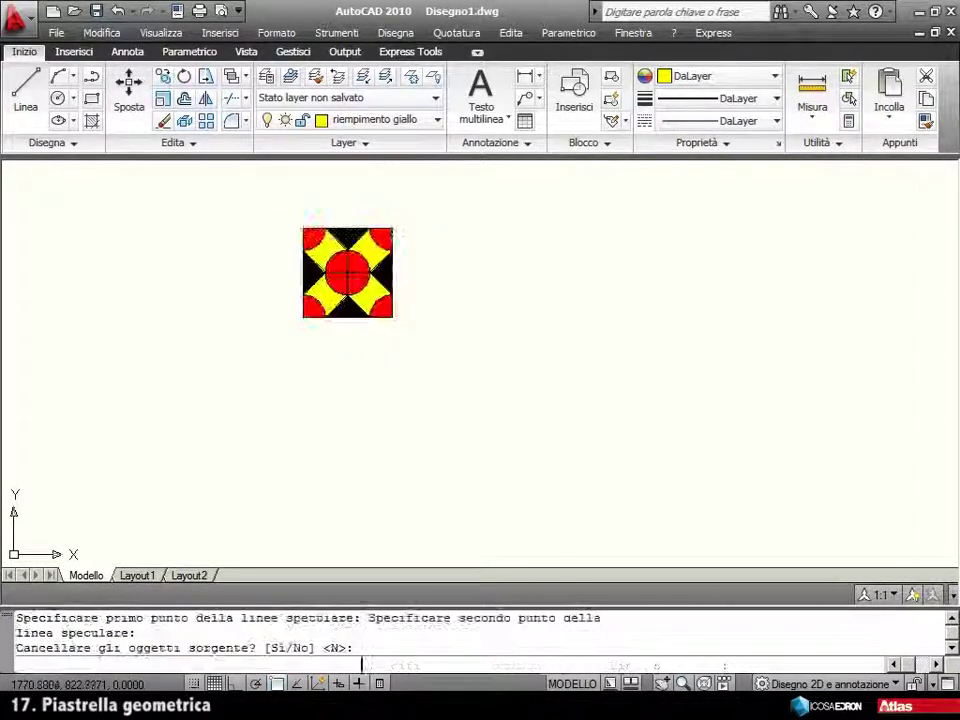
pyautogui.press('Return')
pyautogui.press('Return')
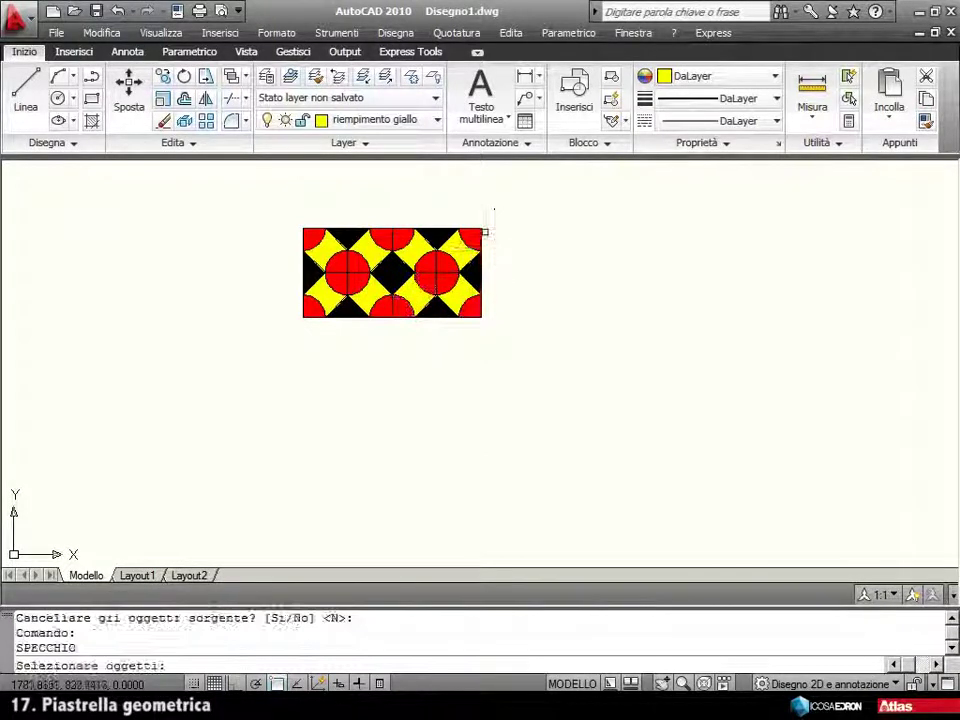
# Mirror the 64-object two-tile strip about its right edge, keeping the original.
pyautogui.click(496, 212)
pyautogui.click(270, 334)
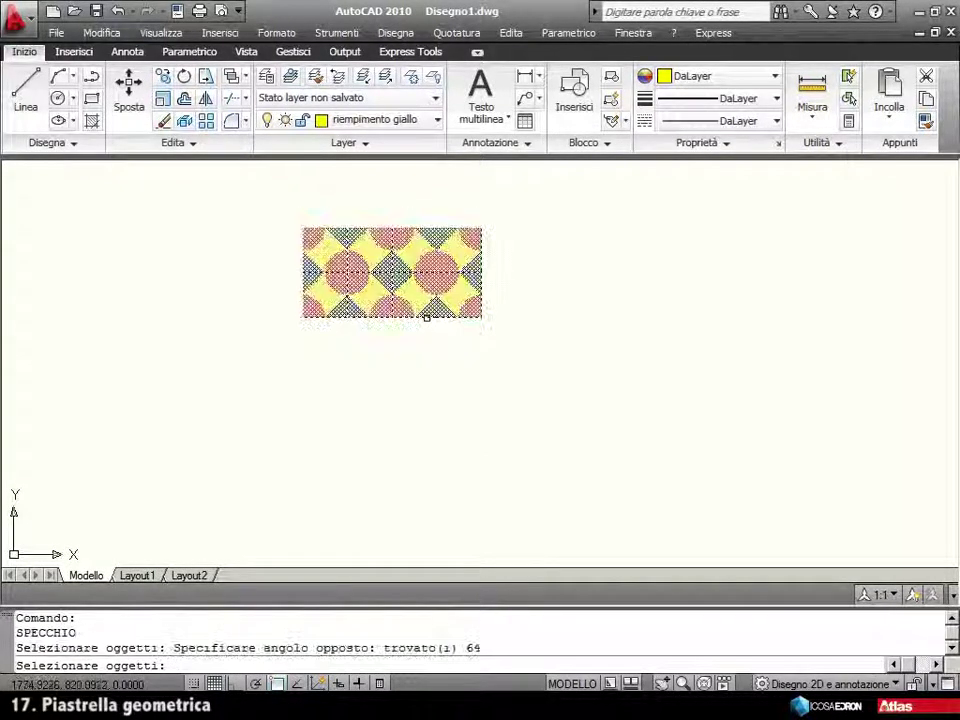
pyautogui.press('Return')
pyautogui.click(481, 228)
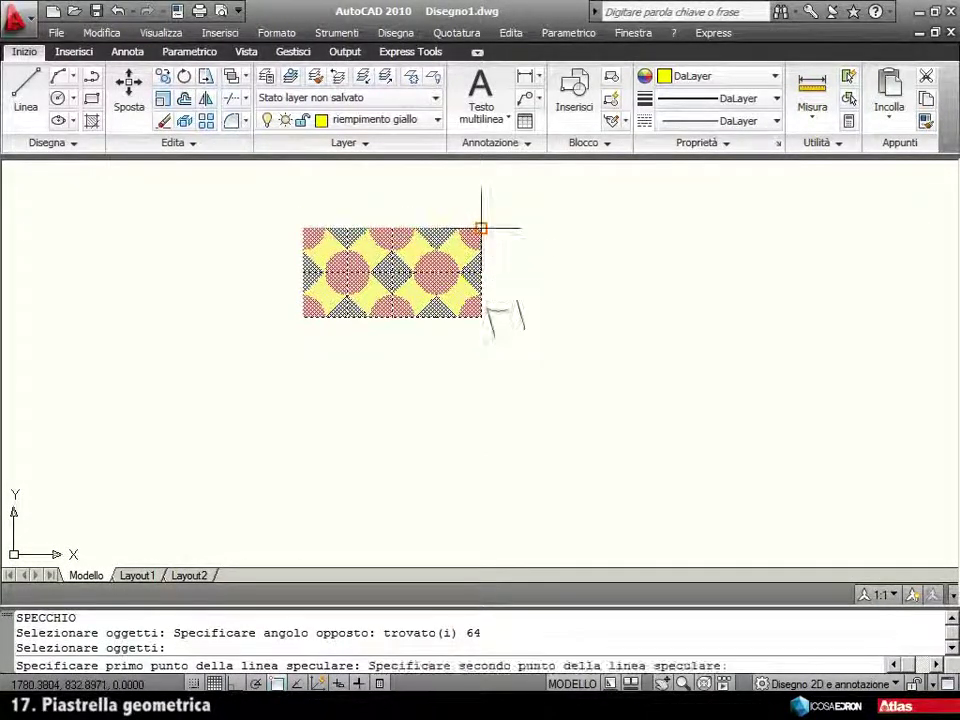
pyautogui.click(481, 317)
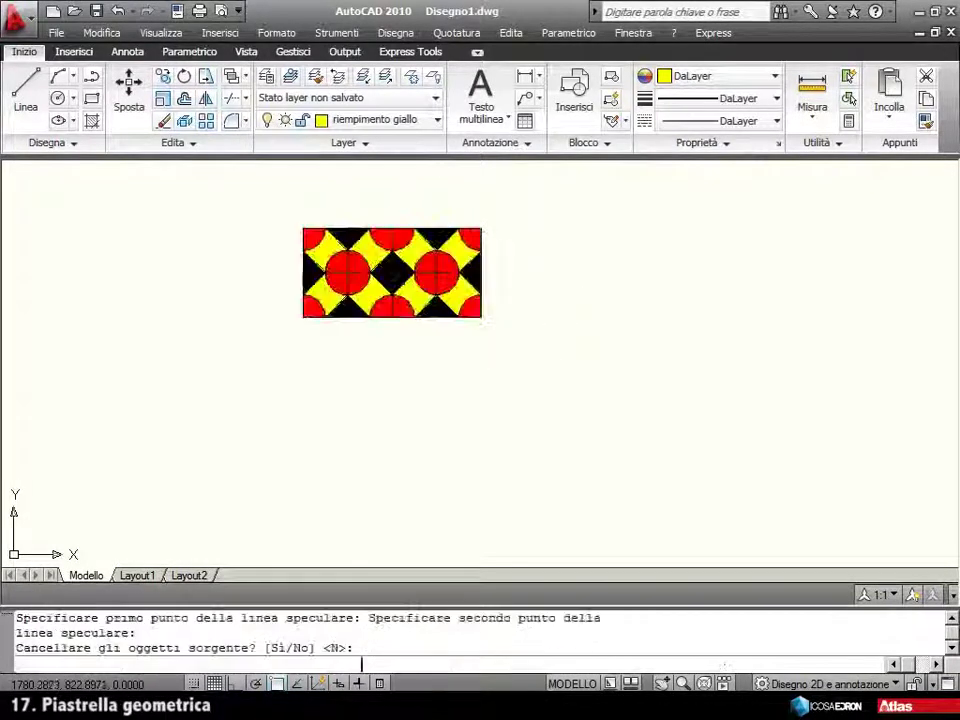
pyautogui.press('Return')
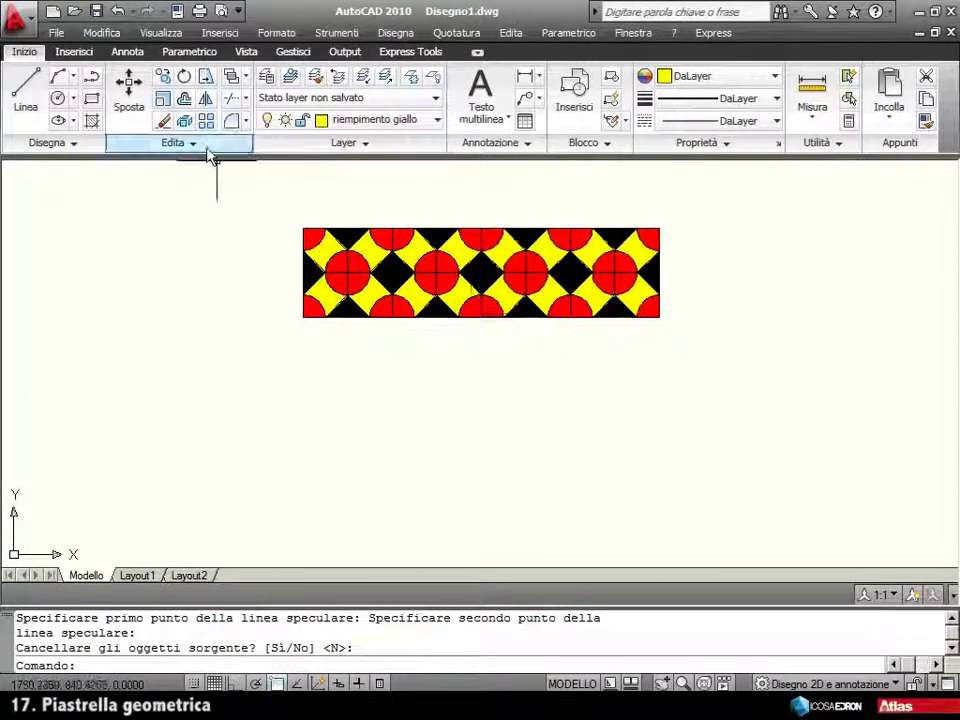
# Mirror the four-tile row (128 objects) downward about its bottom edge, keeping the original.
pyautogui.press('Return')
pyautogui.click(293, 214)
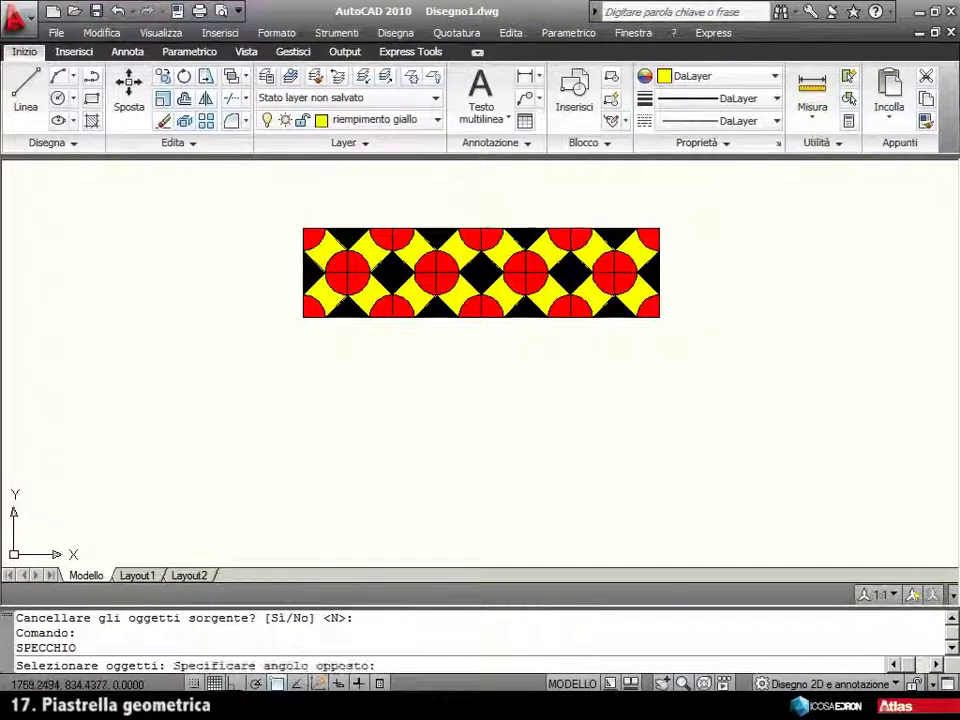
pyautogui.click(698, 357)
pyautogui.press('Return')
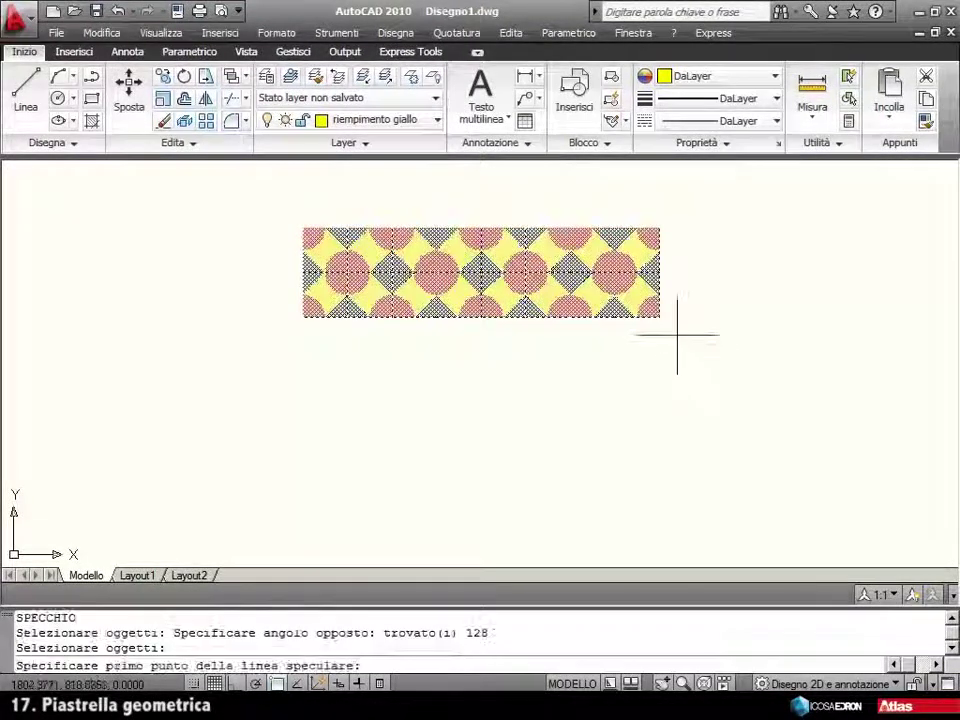
pyautogui.click(660, 317)
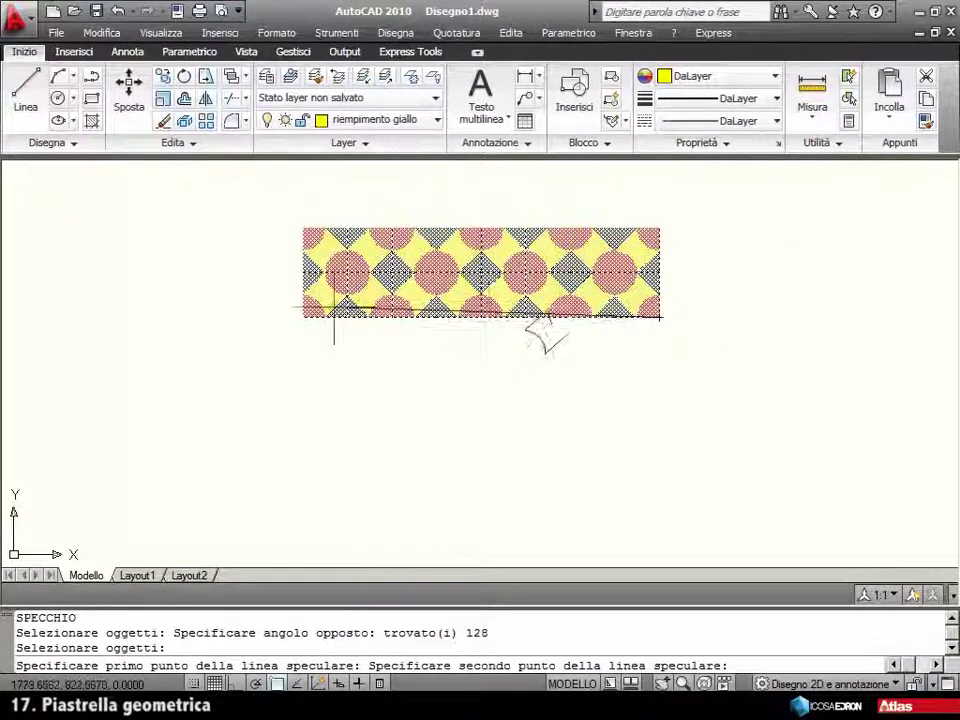
pyautogui.click(303, 317)
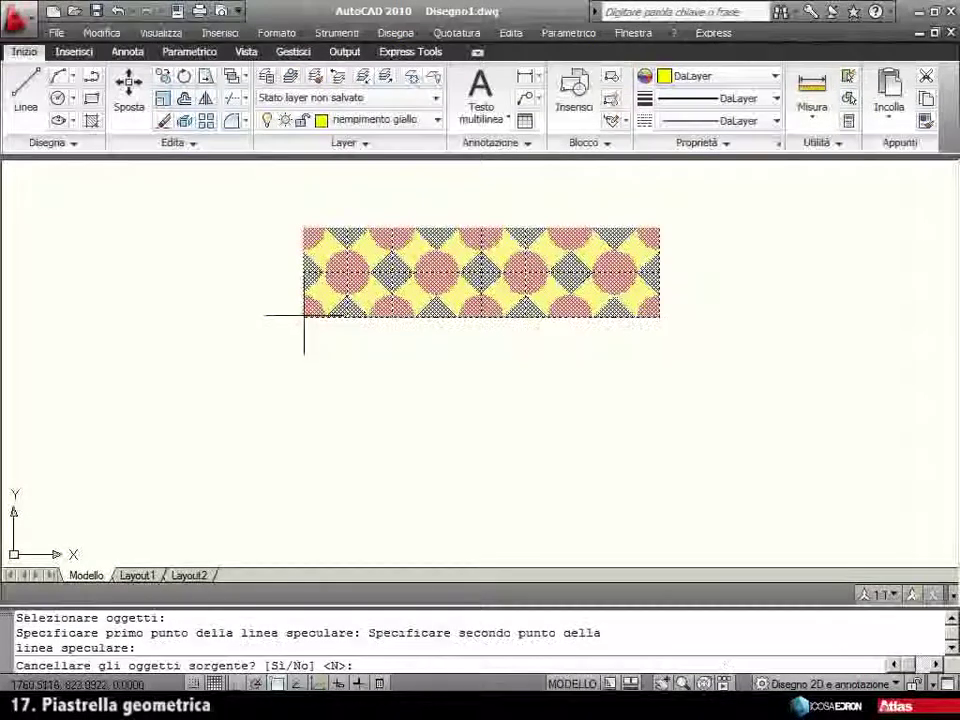
pyautogui.press('Return')
# Mirror both rows (256 objects) downward about their bottom edge, keeping sources, and centre the finished grid.
pyautogui.press('Return')
pyautogui.click(293, 230)
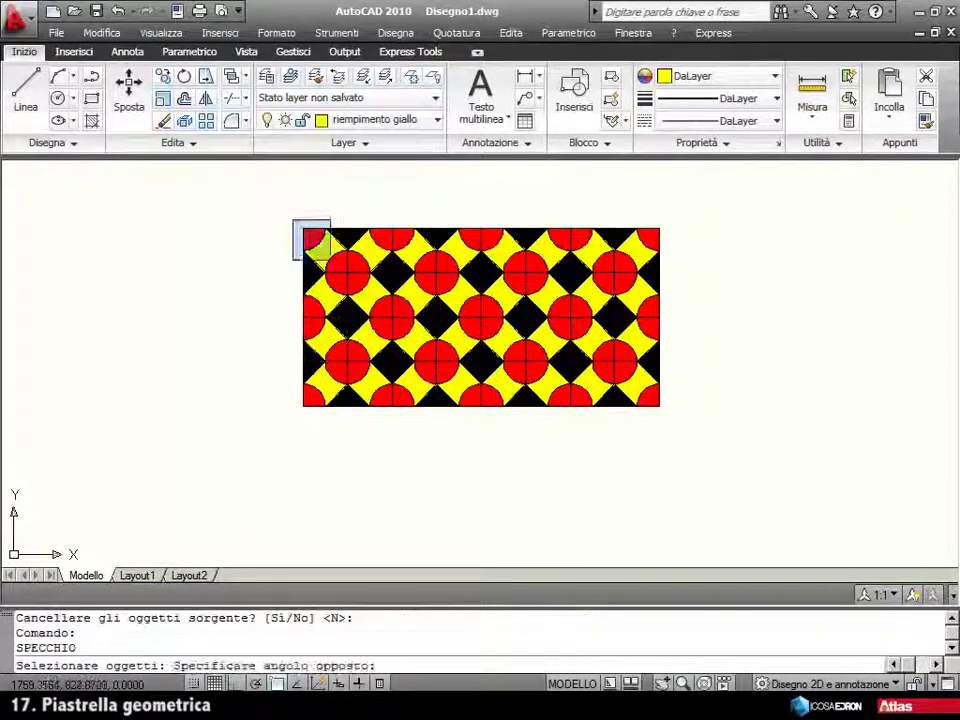
pyautogui.click(698, 452)
pyautogui.press('Return')
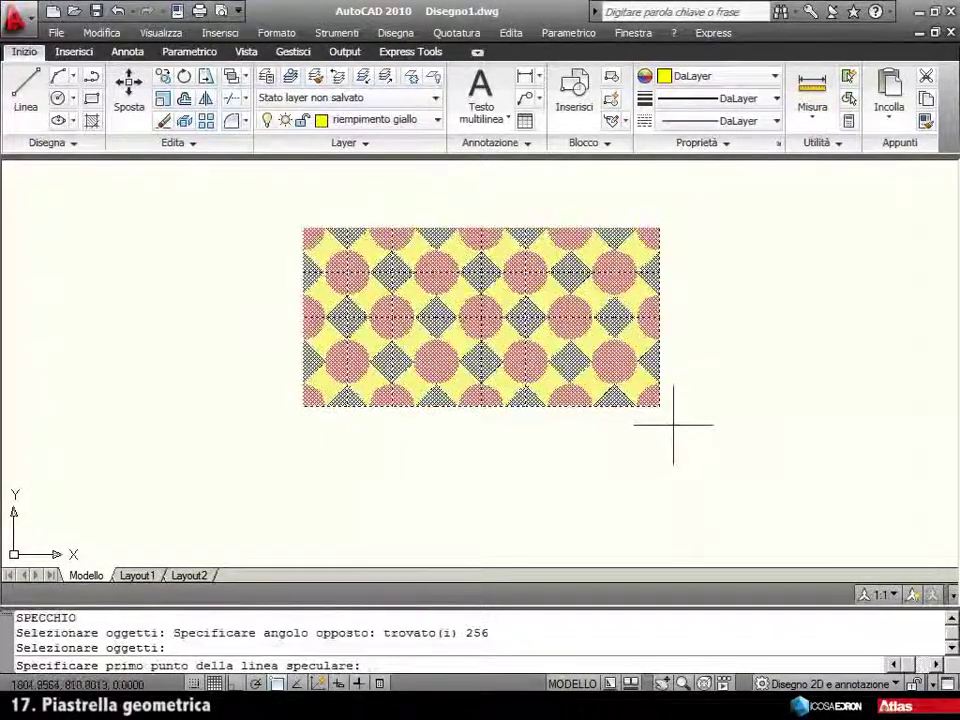
pyautogui.click(659, 406)
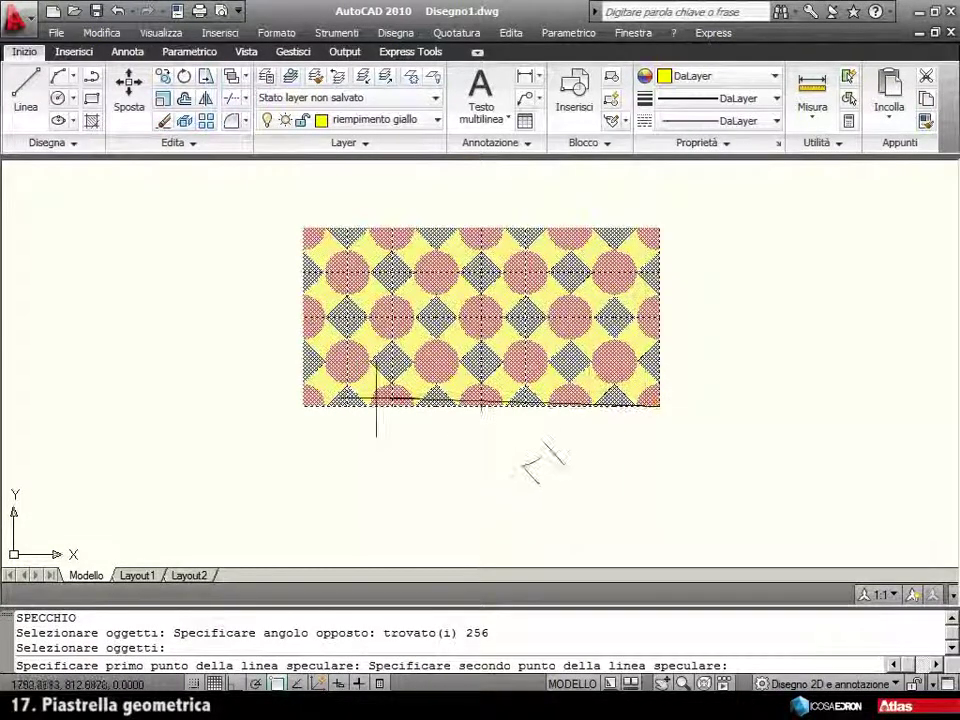
pyautogui.click(303, 406)
pyautogui.press('Return')
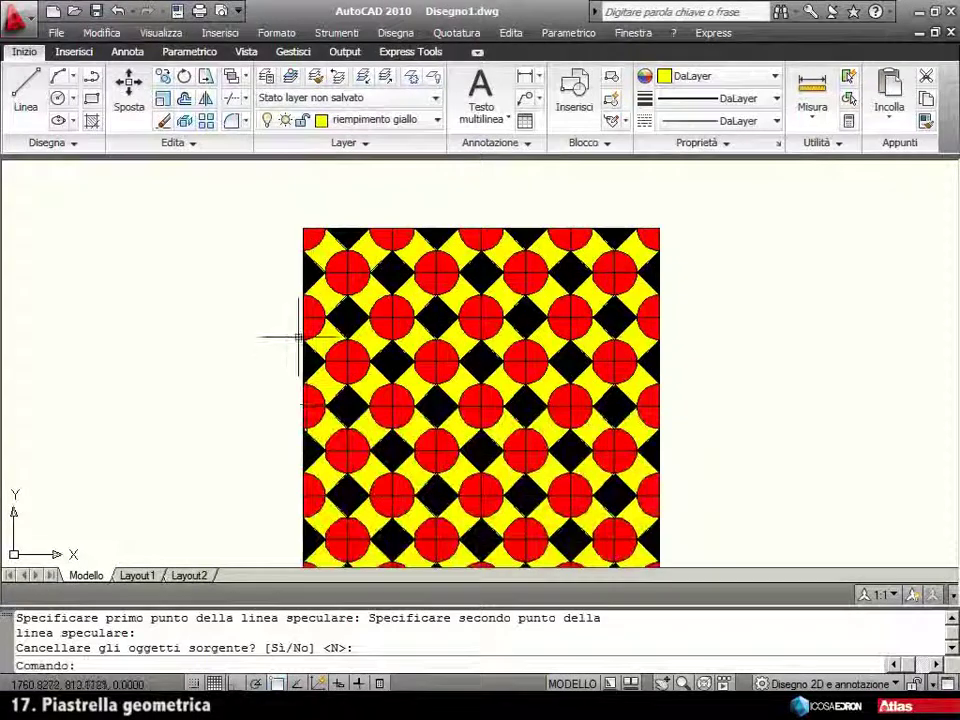
pyautogui.scroll(-2, 471, 349)
pyautogui.moveTo(470, 348); pyautogui.dragTo(440, 306, button='middle')
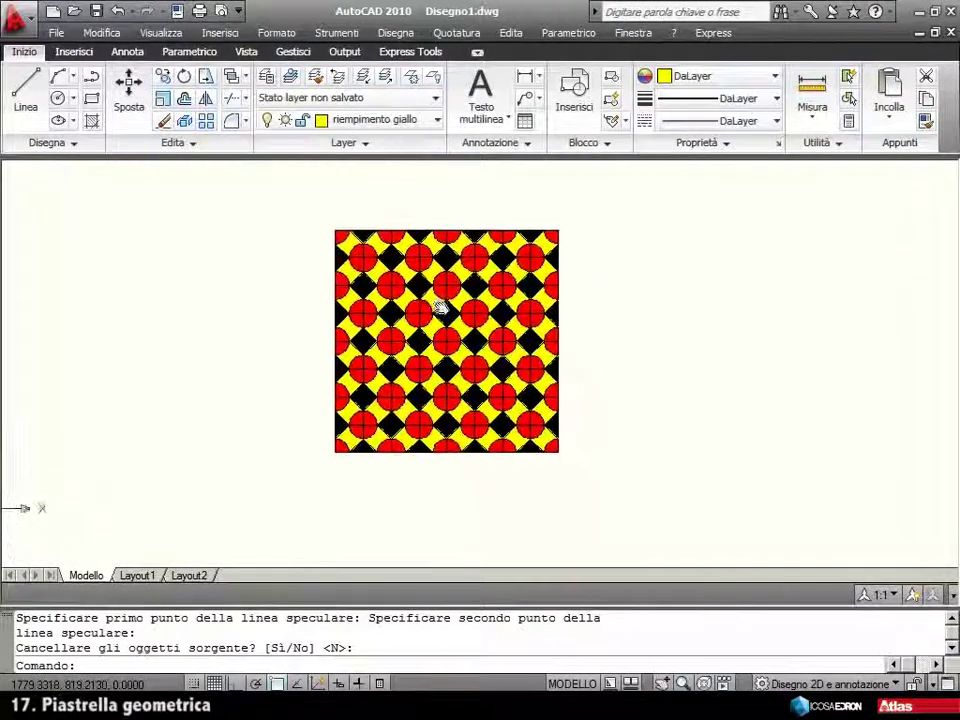